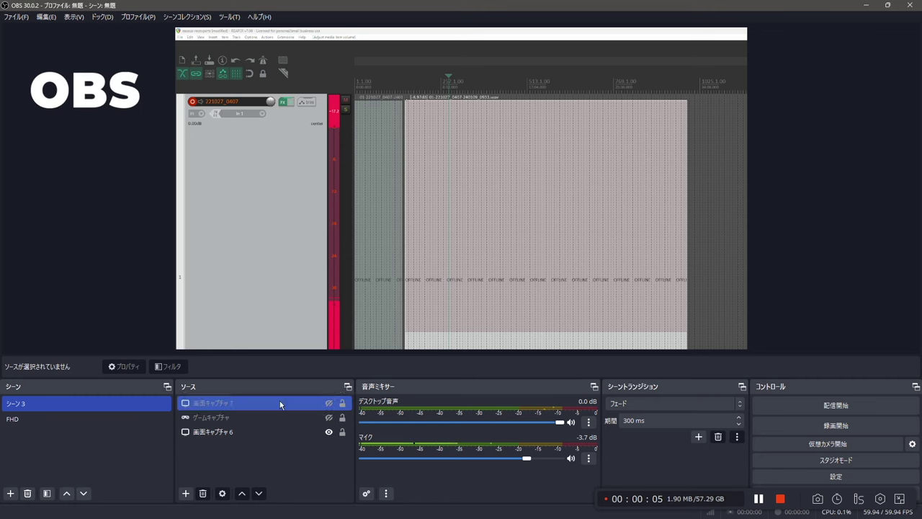
# Select the ゲームキャプチャ source in シーン 3 and bring up the choices for adding a source
pyautogui.click(301, 417)
pyautogui.click(185, 493)
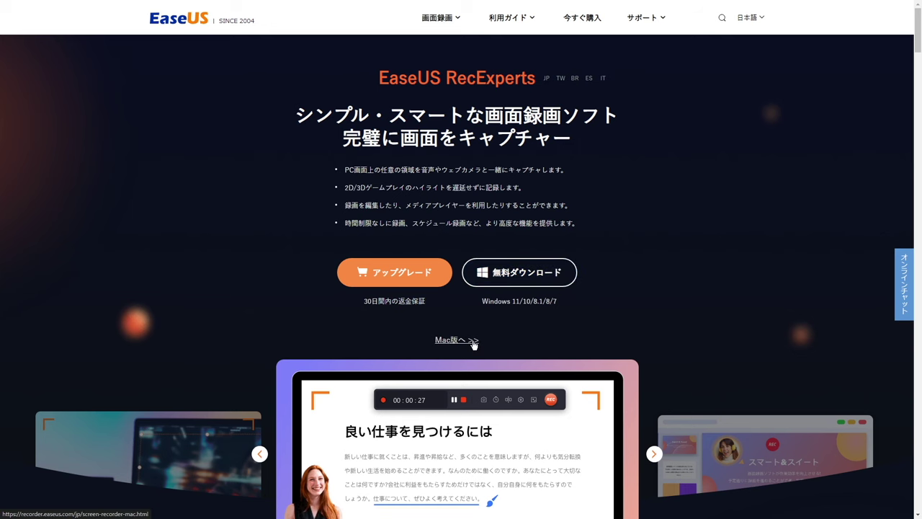
# View the Mac version page of EaseUS RecExperts and return to the Windows version page
pyautogui.click(473, 343)
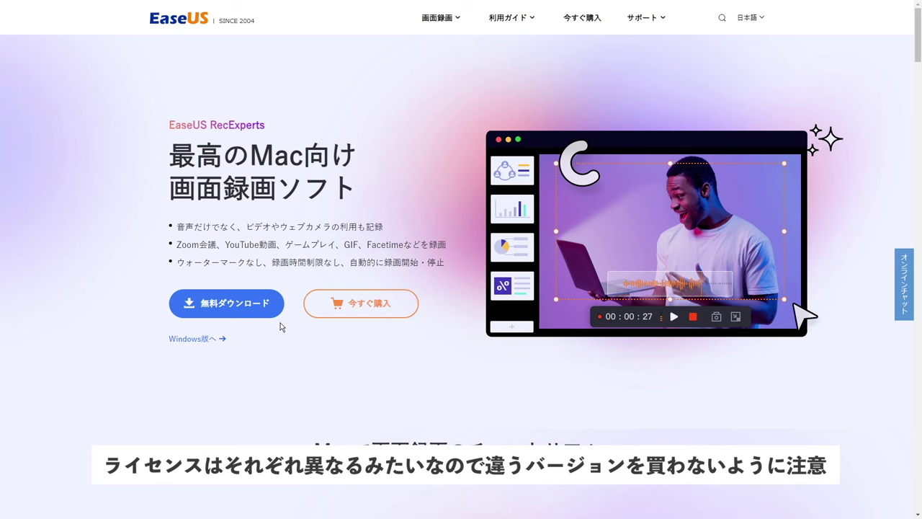
pyautogui.click(221, 340)
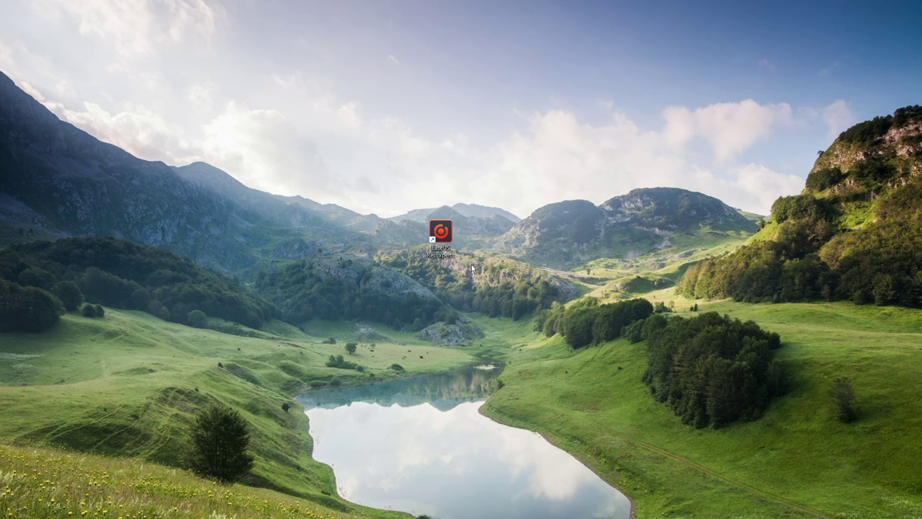
# Launch EaseUS RecExperts from the desktop, try ディスプレイ 1 as the full-screen source, and set it back to ディスプレイ 2
pyautogui.doubleClick(436, 259)
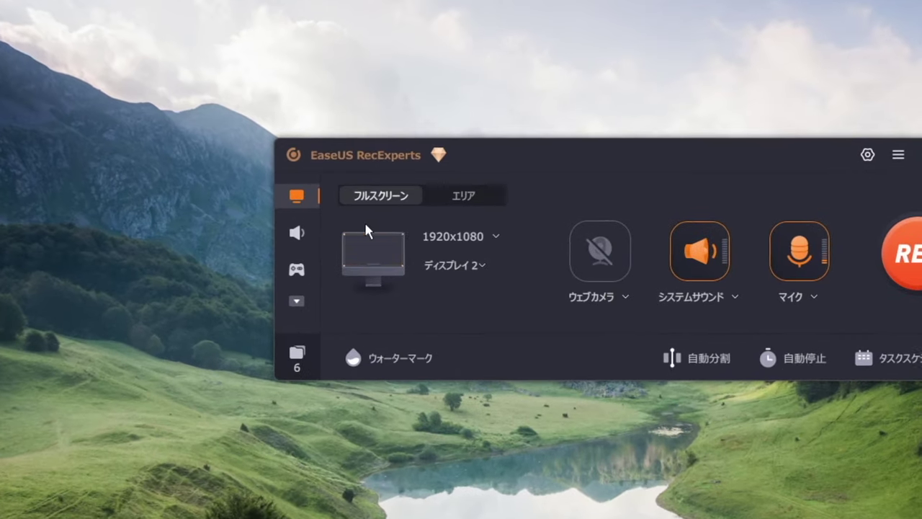
pyautogui.click(479, 265)
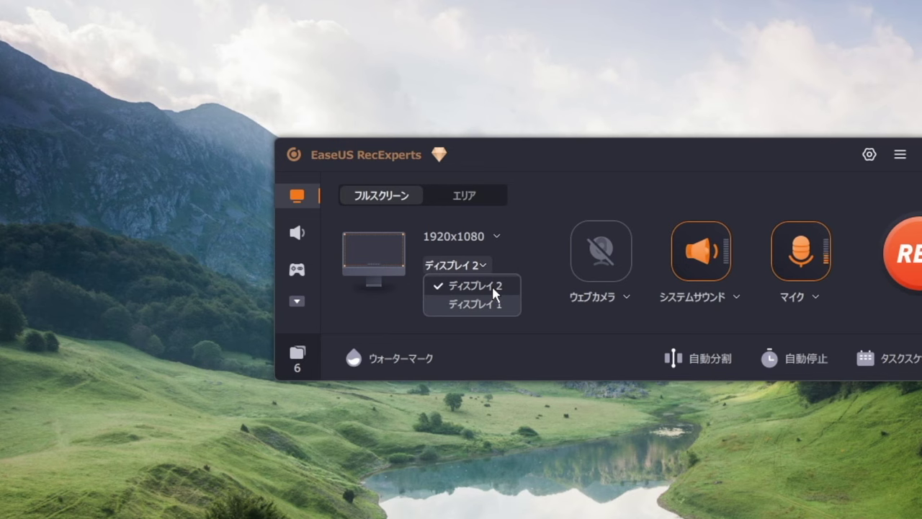
pyautogui.click(477, 304)
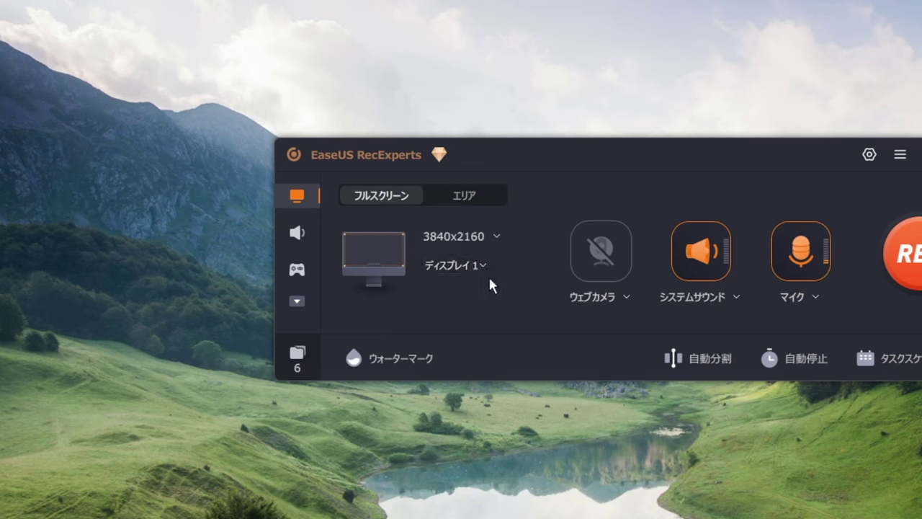
pyautogui.click(477, 264)
pyautogui.click(486, 286)
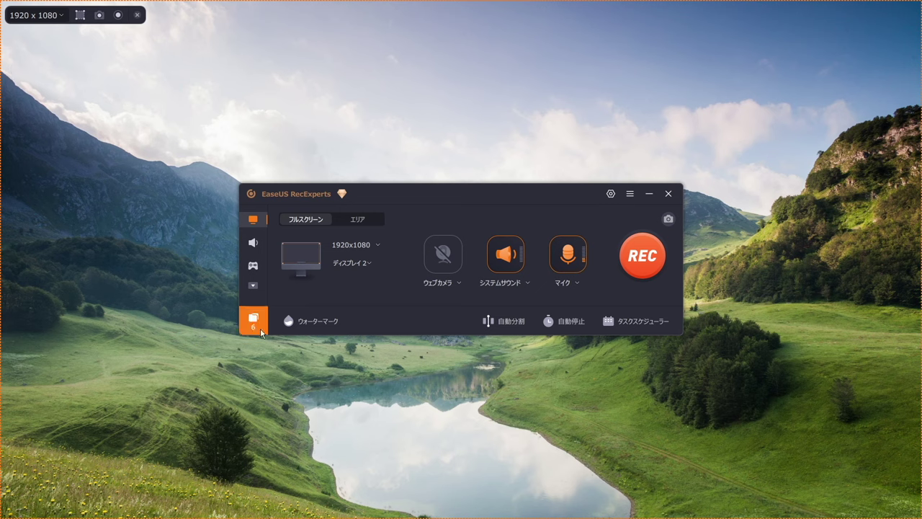
# Try toggling 録画の境界線を表示する and turning off キャプチャ中に記録領域を移動する in the recording settings, and leave without saving
pyautogui.click(610, 193)
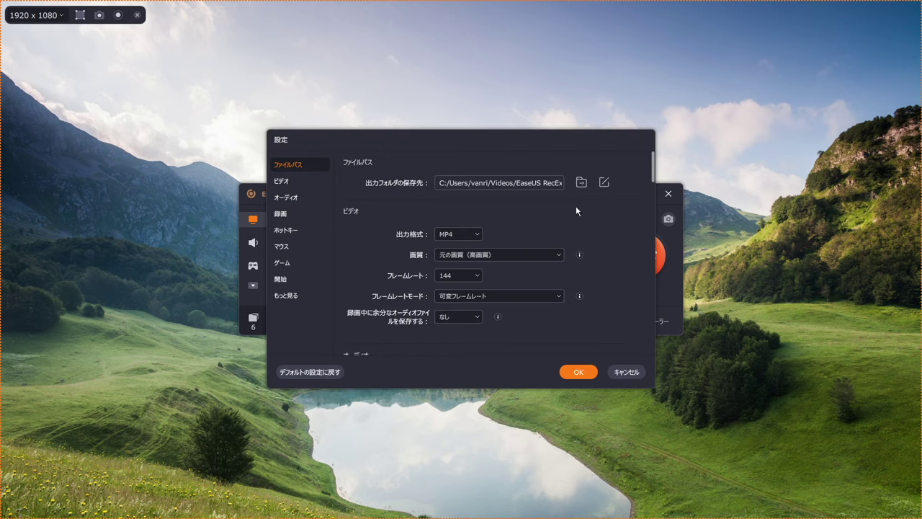
pyautogui.scroll(-6, 302, 202)
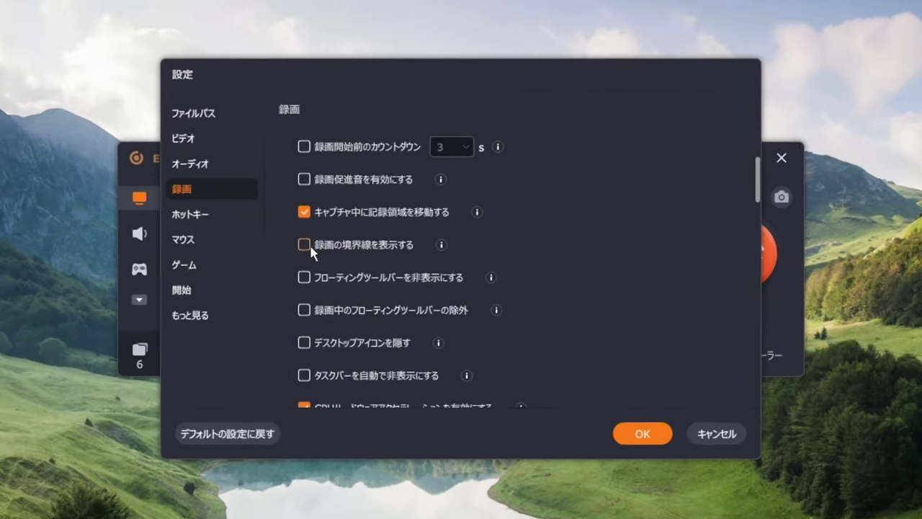
pyautogui.moveTo(448, 251)
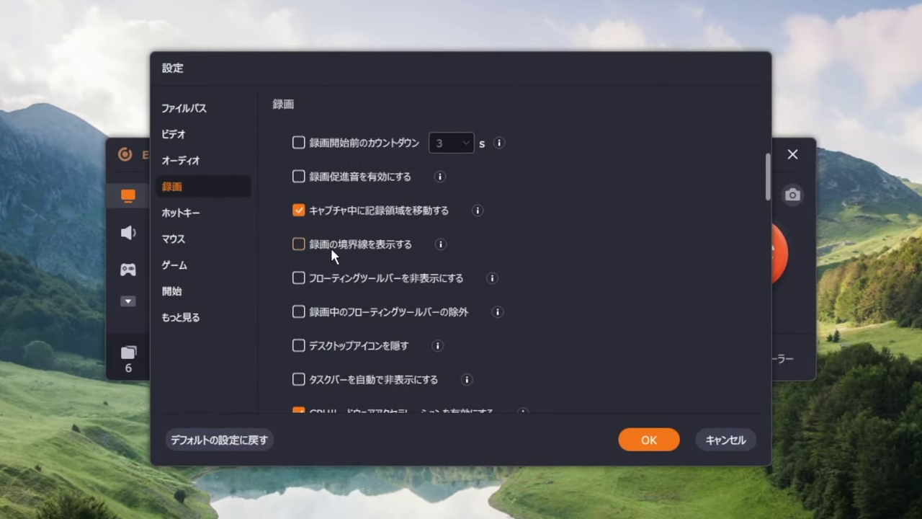
pyautogui.click(299, 245)
pyautogui.scroll(1, 367, 298)
pyautogui.click(318, 235)
pyautogui.scroll(-3, 502, 345)
pyautogui.scroll(3, 438, 339)
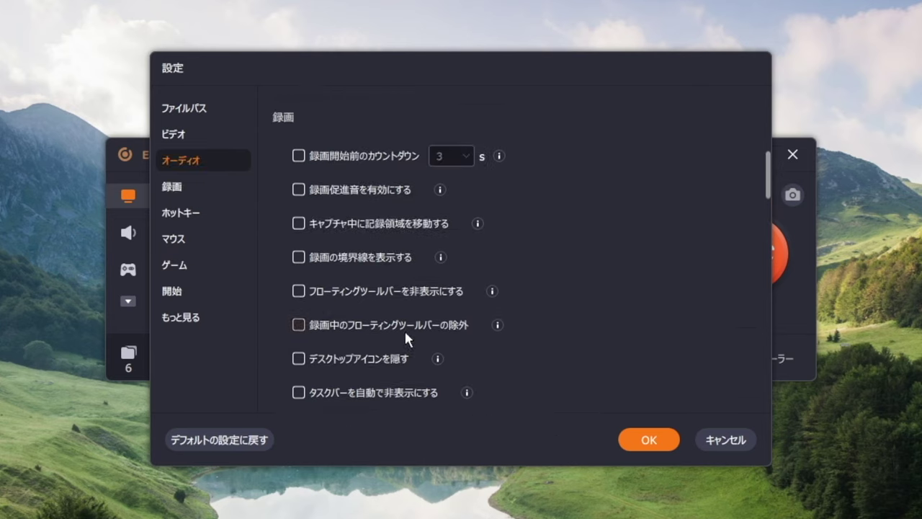
pyautogui.press('Escape')
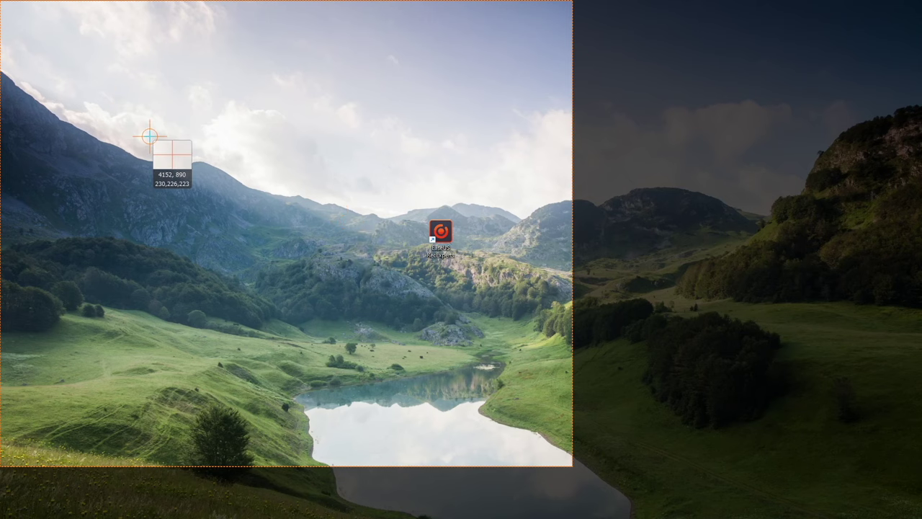
# Try an area capture of about 1148x604 pixels and return to full-screen capture
pyautogui.moveTo(139, 112); pyautogui.dragTo(691, 403)
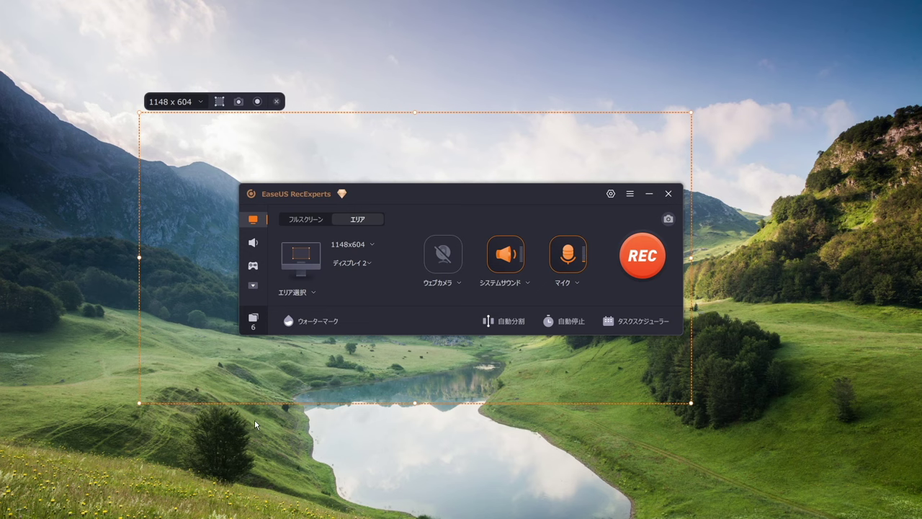
pyautogui.click(305, 219)
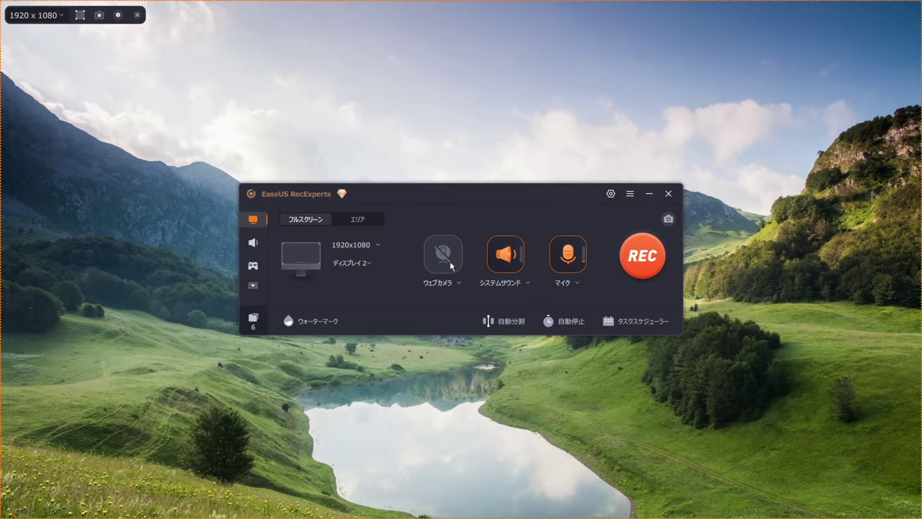
# Turn on the webcam and adjust the size and position of its overlay in the lower-right corner of the desktop
pyautogui.click(444, 264)
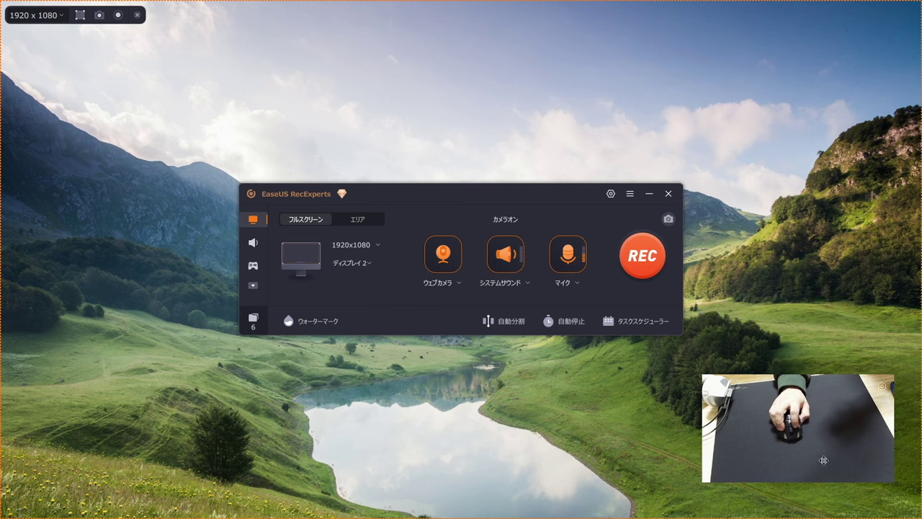
pyautogui.moveTo(817, 410); pyautogui.dragTo(829, 392)
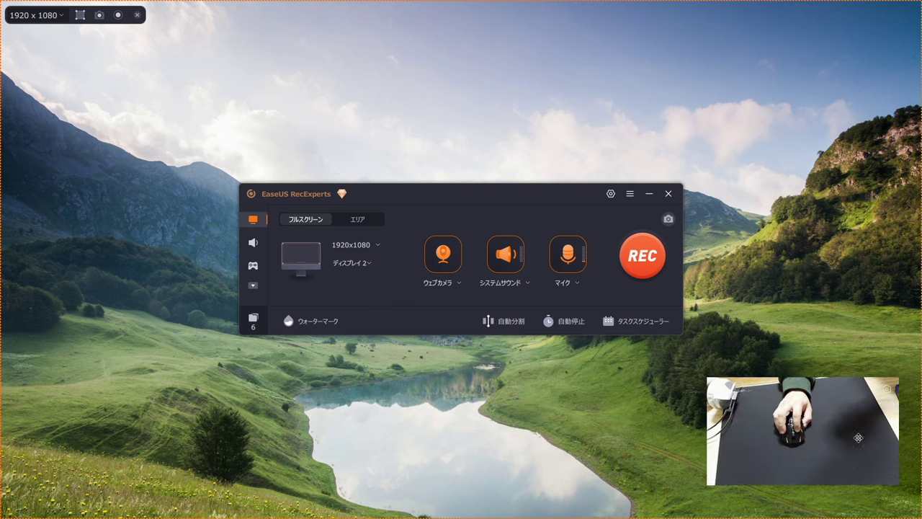
pyautogui.moveTo(898, 485)
pyautogui.mouseDown()
pyautogui.moveTo(787, 438)
pyautogui.moveTo(858, 461)
pyautogui.moveTo(795, 450)
pyautogui.moveTo(907, 490)
pyautogui.mouseUp()
pyautogui.moveTo(835, 404); pyautogui.dragTo(819, 410)
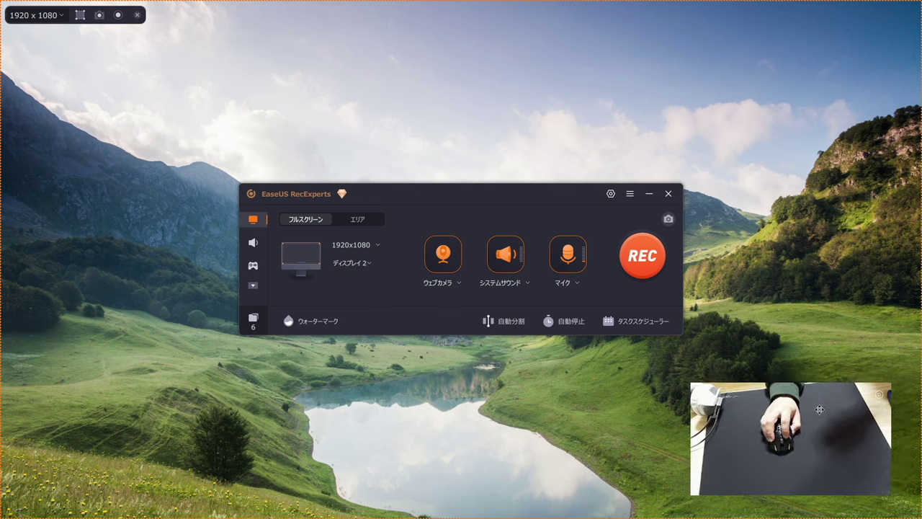
# Try switching system sound and microphone recording off and back on
pyautogui.click(514, 264)
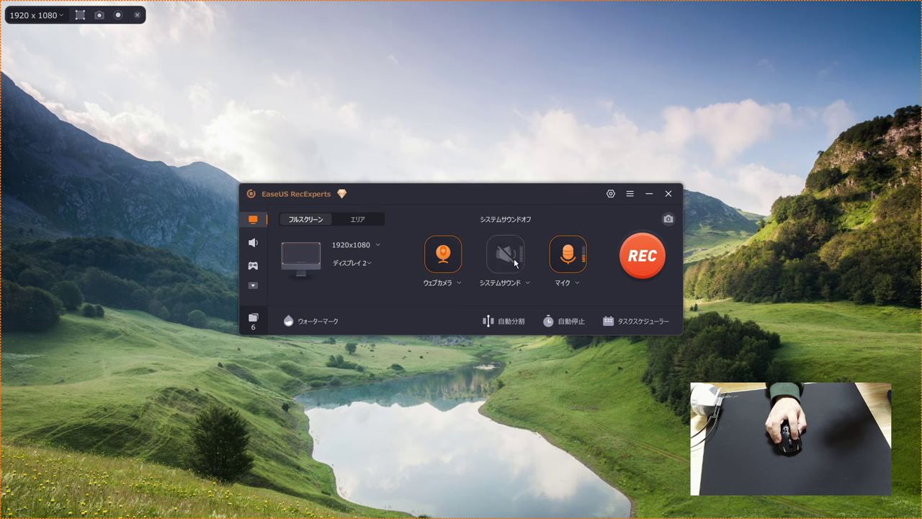
pyautogui.click(514, 263)
pyautogui.click(581, 260)
pyautogui.click(583, 263)
# Examine the microphone options and the system sound options
pyautogui.click(577, 282)
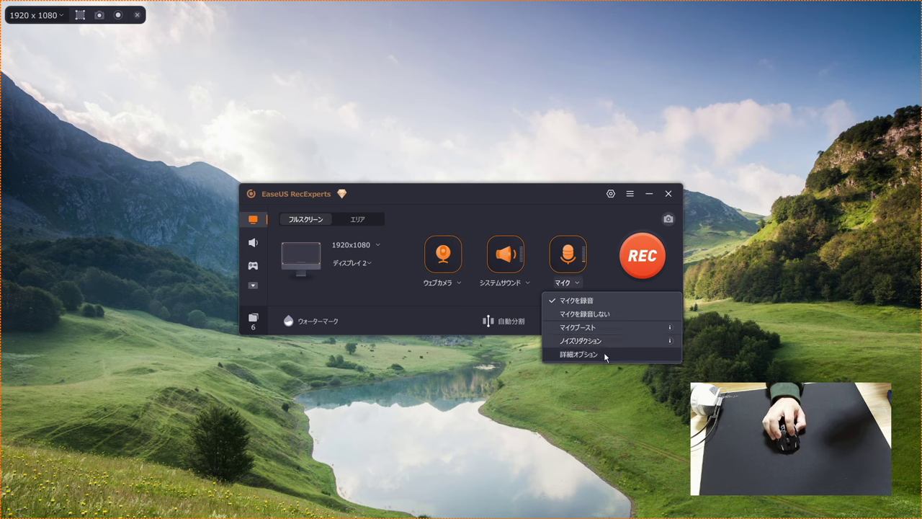
pyautogui.click(526, 282)
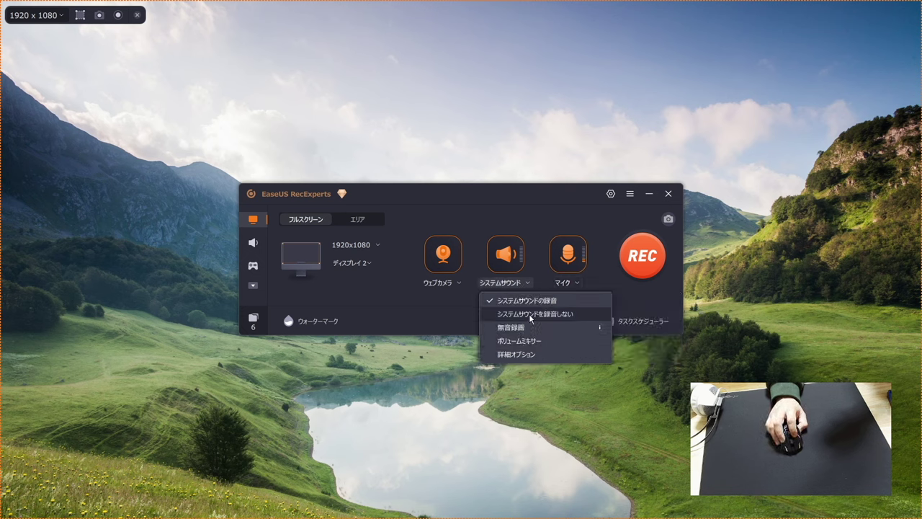
pyautogui.click(397, 244)
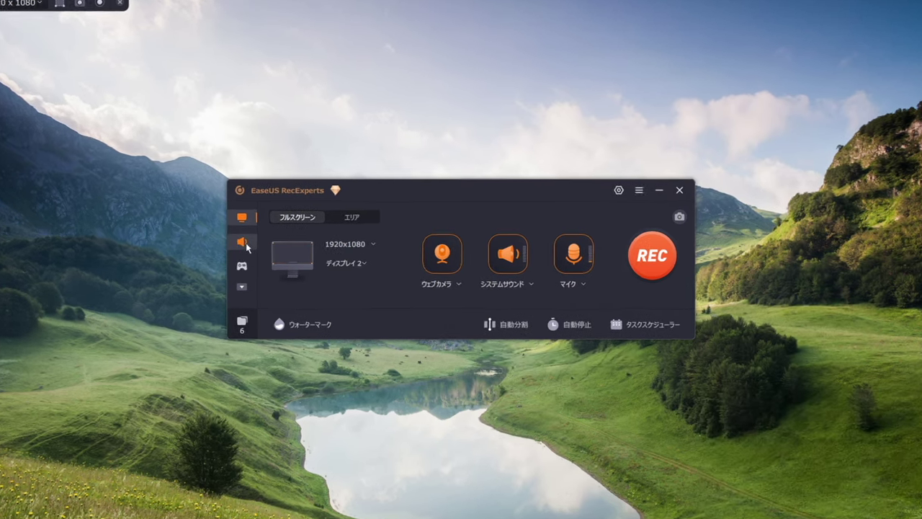
# Look through the audio and game recording modes, including the choices for selecting a game
pyautogui.click(245, 245)
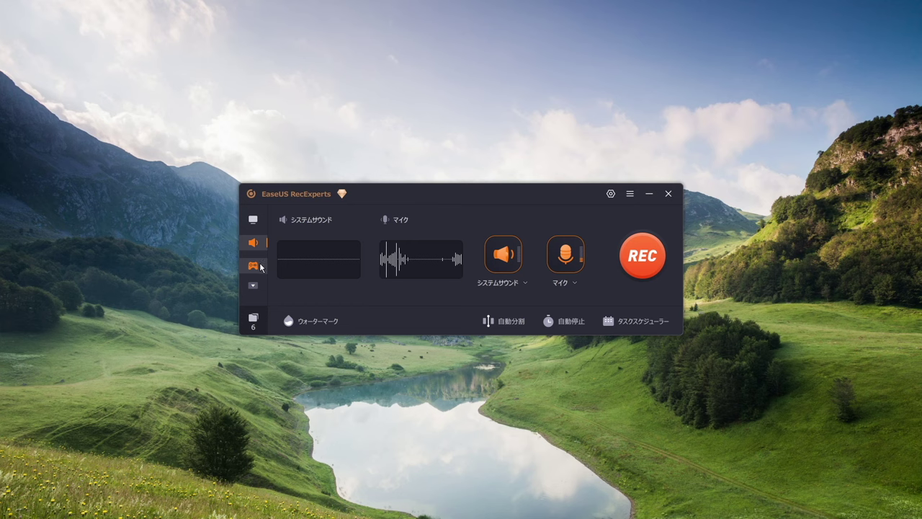
pyautogui.click(254, 266)
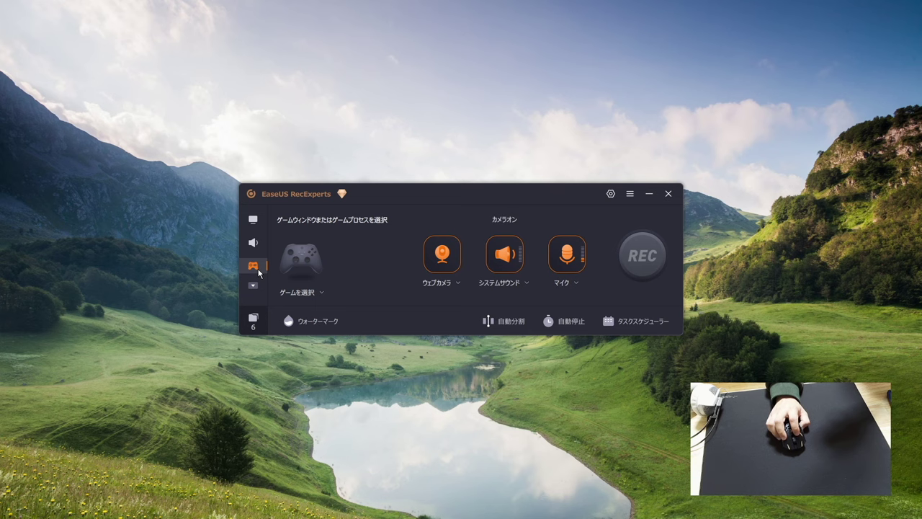
pyautogui.click(322, 295)
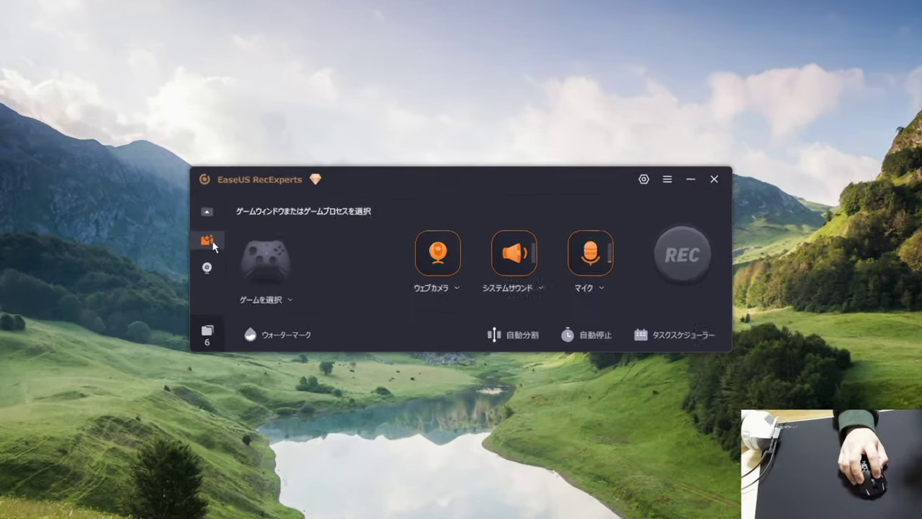
pyautogui.click(252, 239)
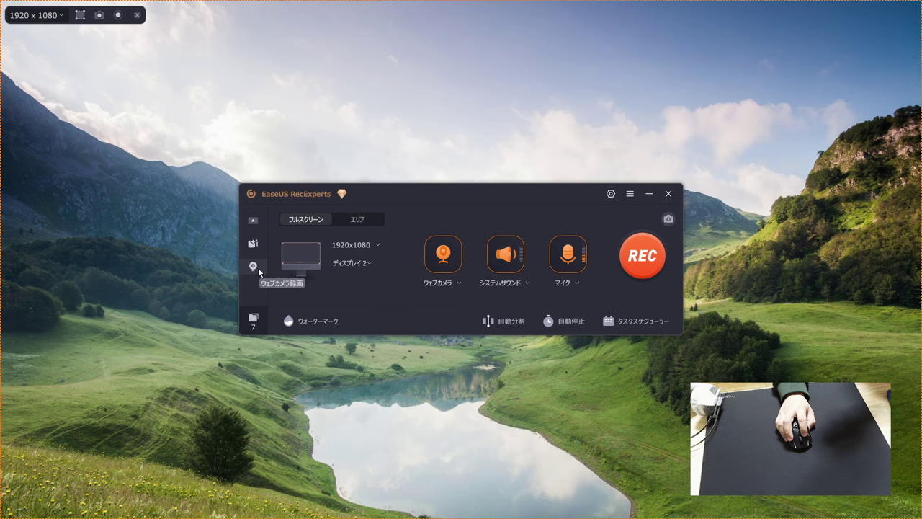
# Open webcam recording and examine the available cameras and resolutions
pyautogui.click(259, 271)
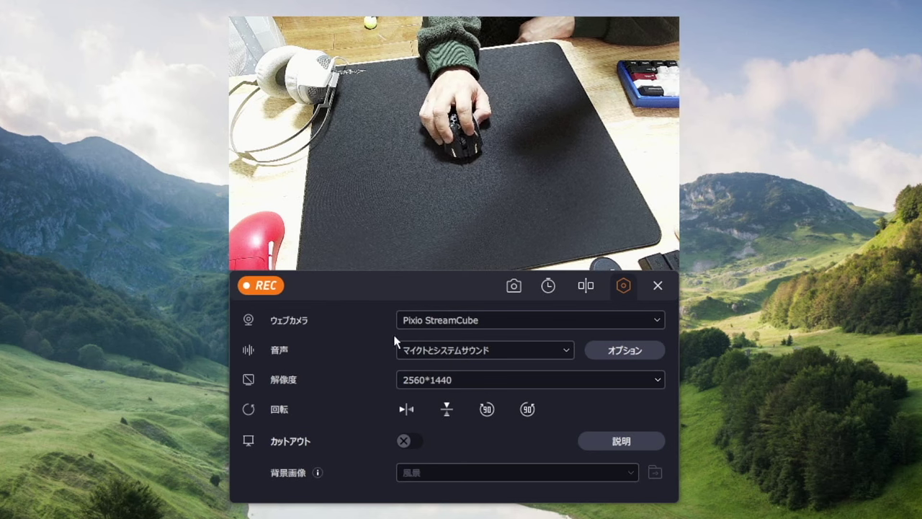
pyautogui.click(414, 328)
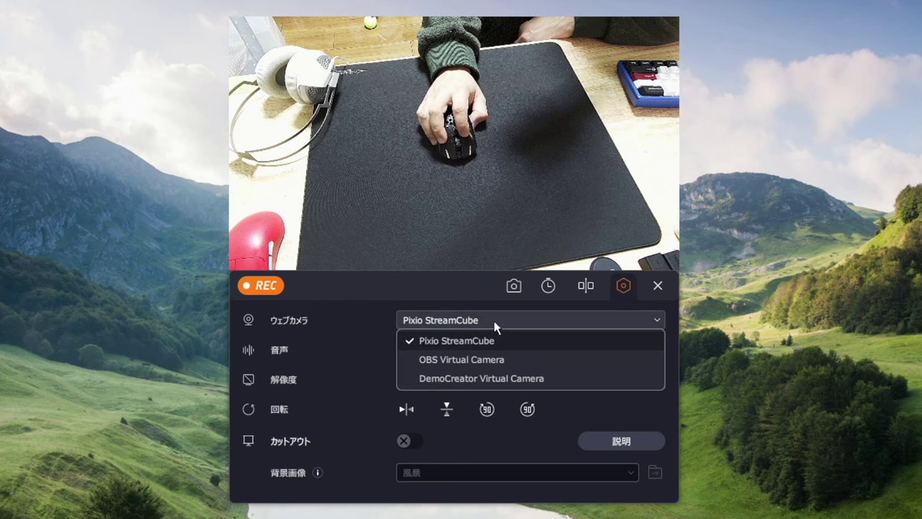
pyautogui.click(478, 322)
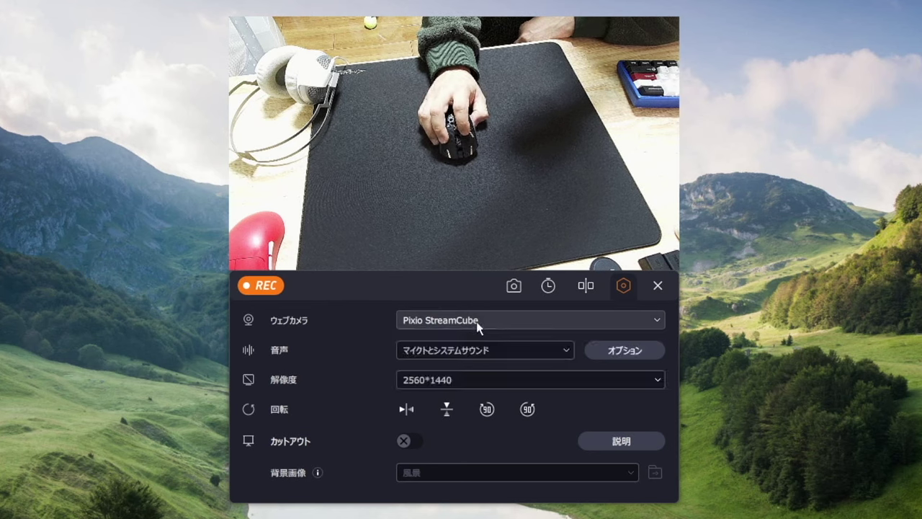
pyautogui.click(515, 382)
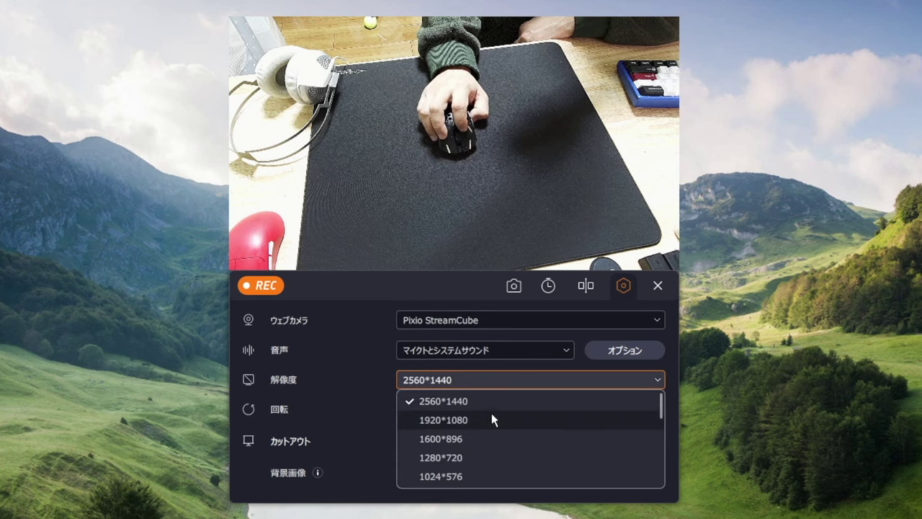
pyautogui.click(385, 414)
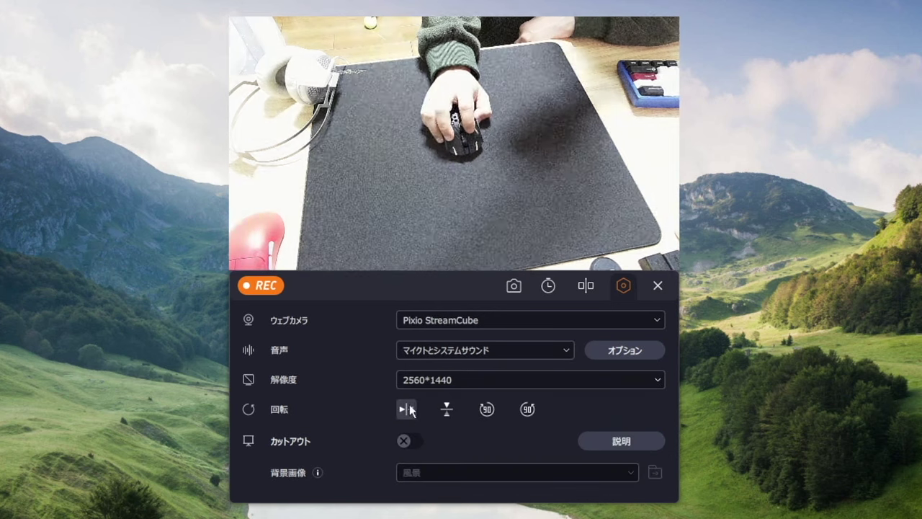
# Try rotating the webcam image in 90-degree steps through a full turn
pyautogui.click(486, 411)
pyautogui.click(486, 410)
pyautogui.click(488, 411)
pyautogui.click(487, 411)
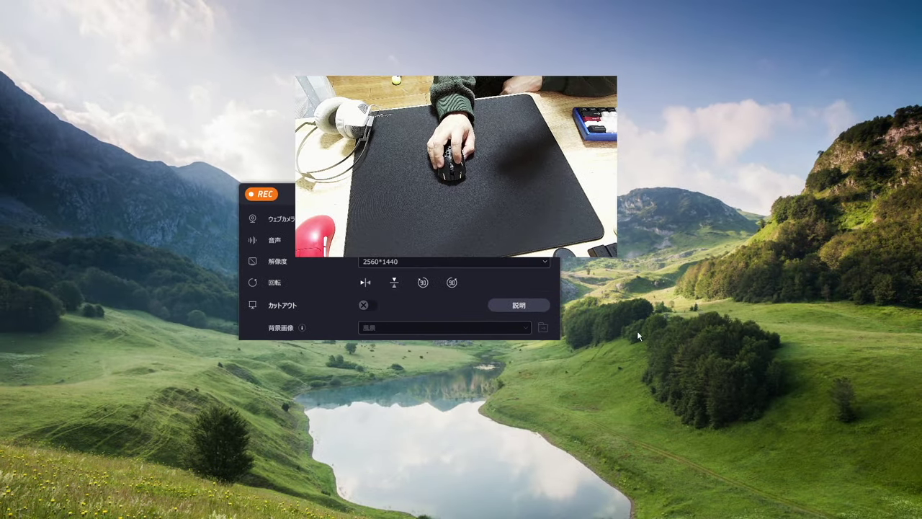
pyautogui.click(637, 336)
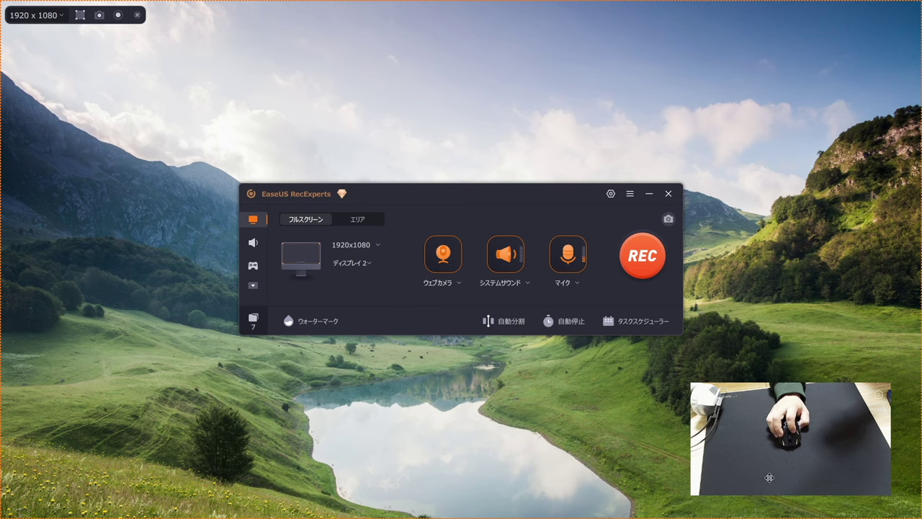
# Resize the webcam overlay and move it to the upper-right corner of the desktop
pyautogui.moveTo(728, 409)
pyautogui.mouseDown()
pyautogui.moveTo(723, 399)
pyautogui.moveTo(736, 407)
pyautogui.mouseUp()
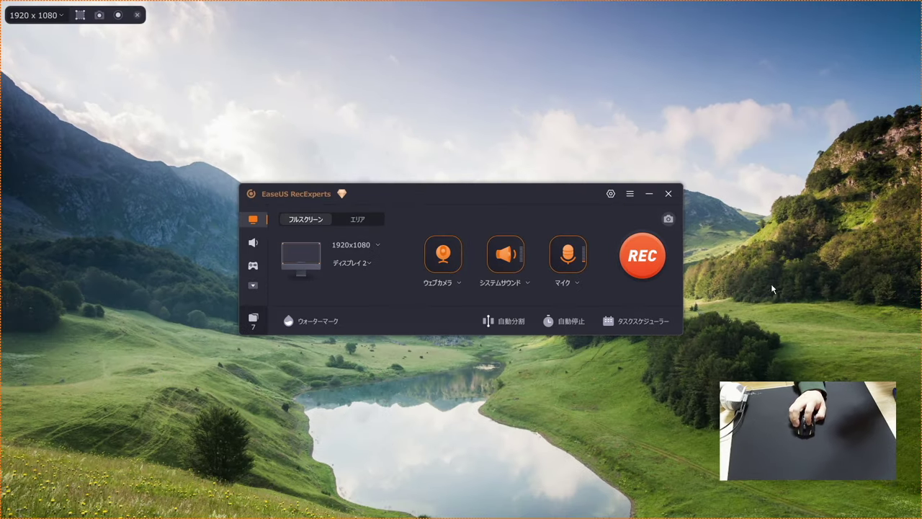
pyautogui.moveTo(738, 386); pyautogui.dragTo(743, 52)
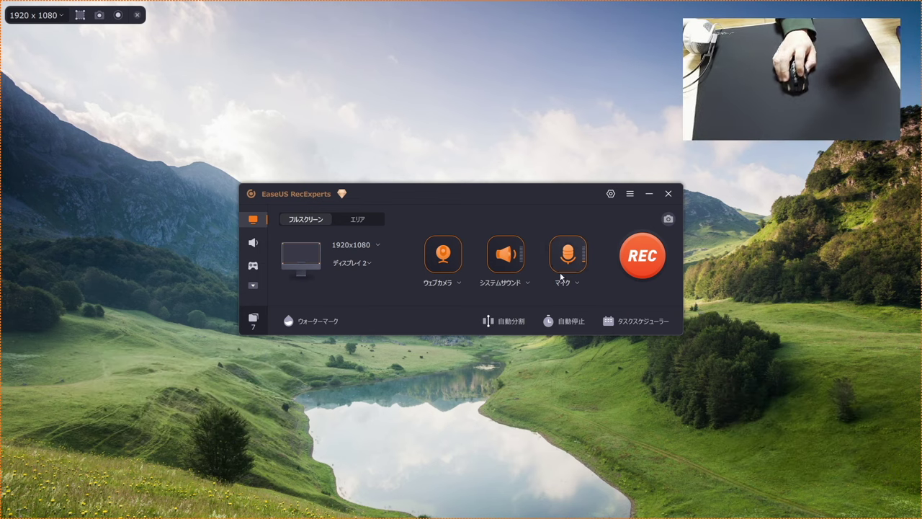
# Start the full-screen recording with webcam, system sound and microphone on, and open the annotation tools
pyautogui.click(641, 261)
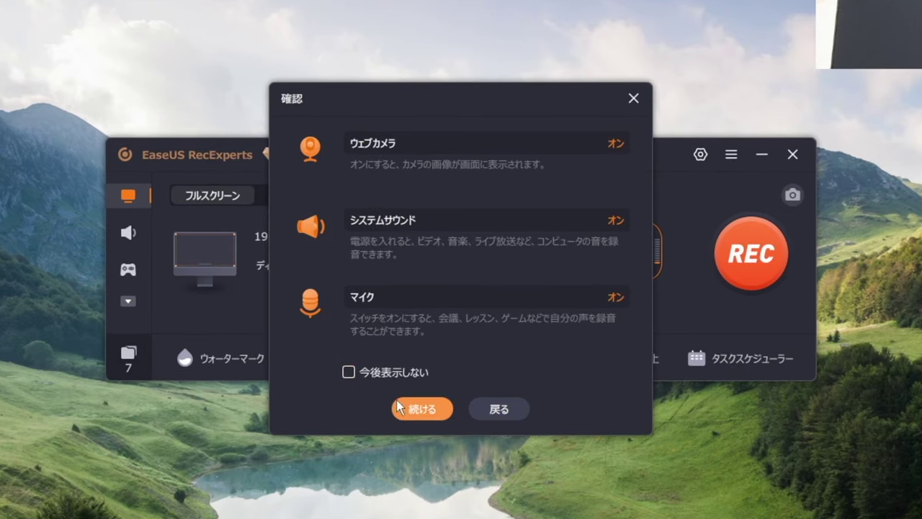
pyautogui.click(424, 409)
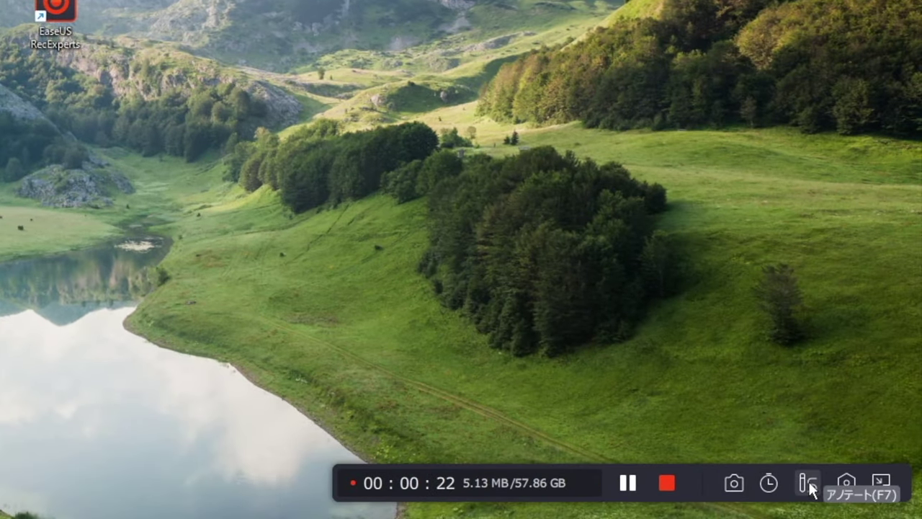
pyautogui.click(808, 484)
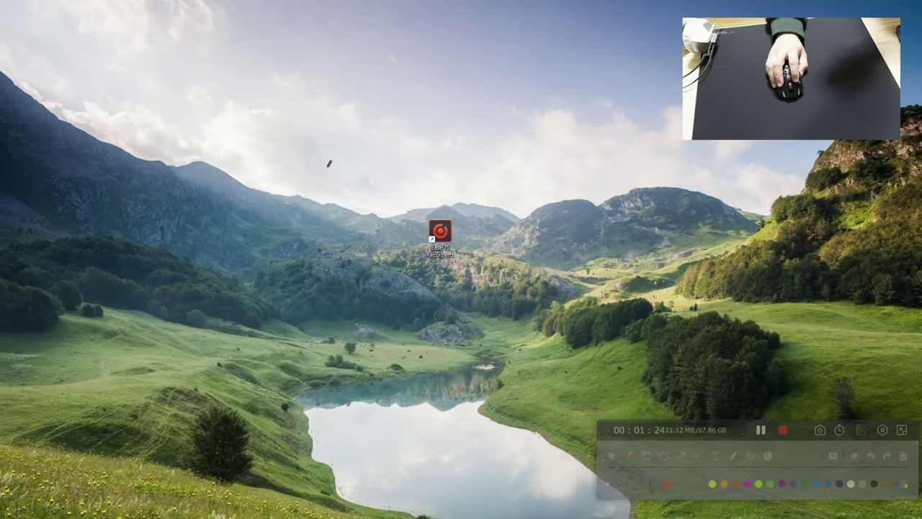
# Draw three red freehand S-shaped curves on the desktop, one across the sky and mountains to the left and two to the right
pyautogui.moveTo(321, 134); pyautogui.dragTo(311, 269)
pyautogui.moveTo(553, 141)
pyautogui.mouseDown()
pyautogui.moveTo(531, 175)
pyautogui.moveTo(584, 248)
pyautogui.mouseUp()
pyautogui.moveTo(637, 183)
pyautogui.mouseDown()
pyautogui.moveTo(628, 193)
pyautogui.moveTo(646, 297)
pyautogui.mouseUp()
# Annotate the desktop with a red rectangle, an ellipse, an arrow and a straight line
pyautogui.moveTo(100, 231); pyautogui.dragTo(253, 382)
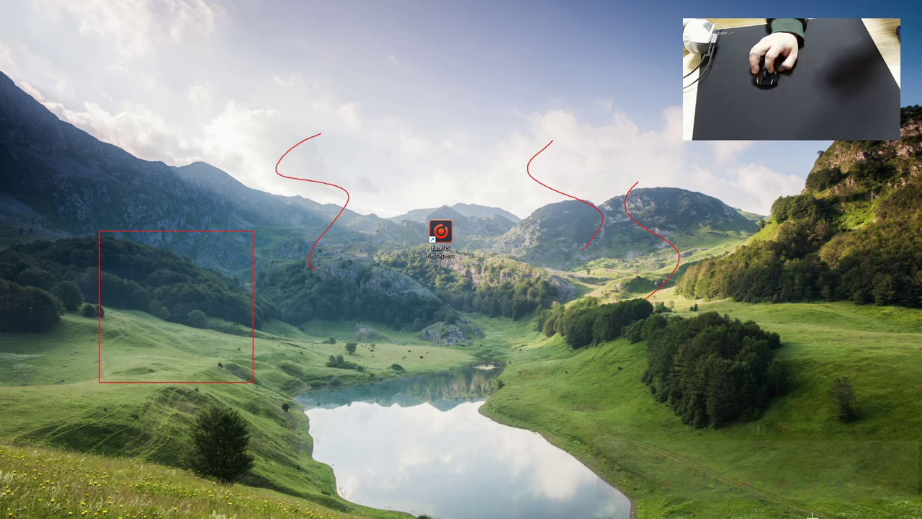
pyautogui.moveTo(356, 67); pyautogui.dragTo(519, 139)
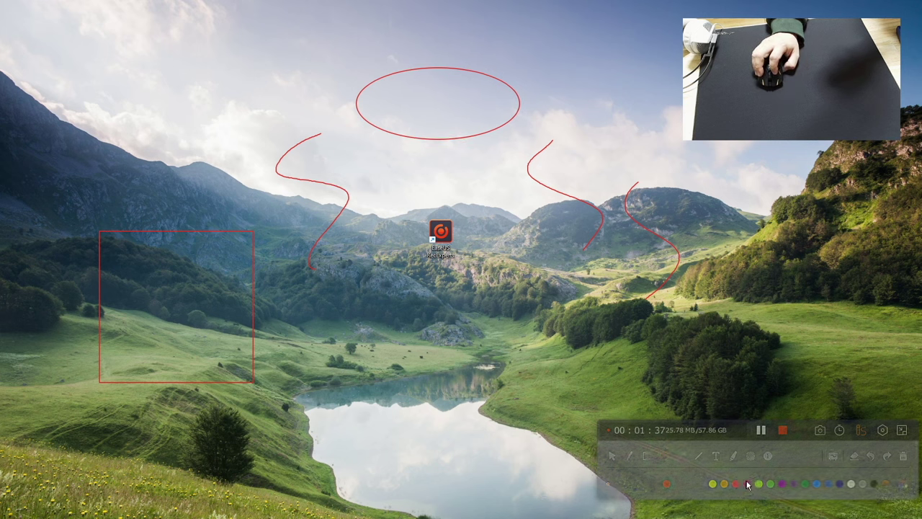
pyautogui.moveTo(450, 389); pyautogui.dragTo(598, 306)
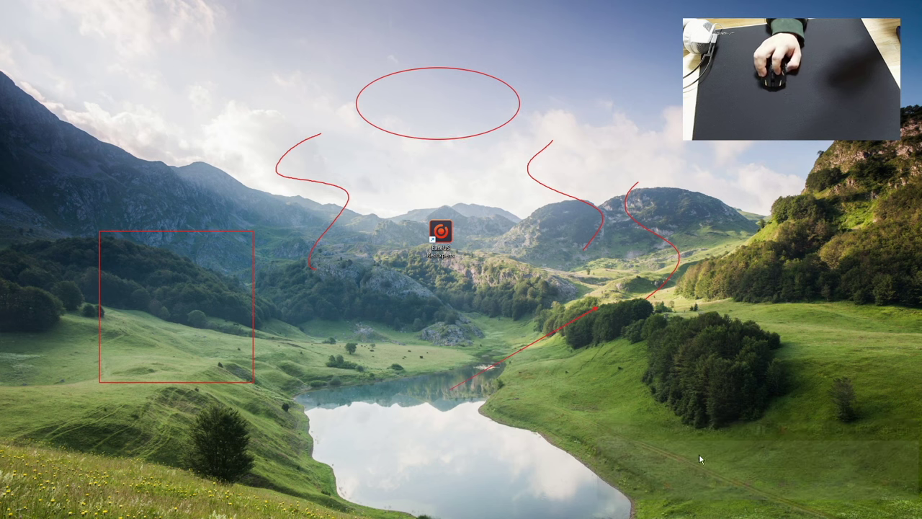
pyautogui.click(699, 457)
pyautogui.moveTo(232, 125); pyautogui.dragTo(299, 258)
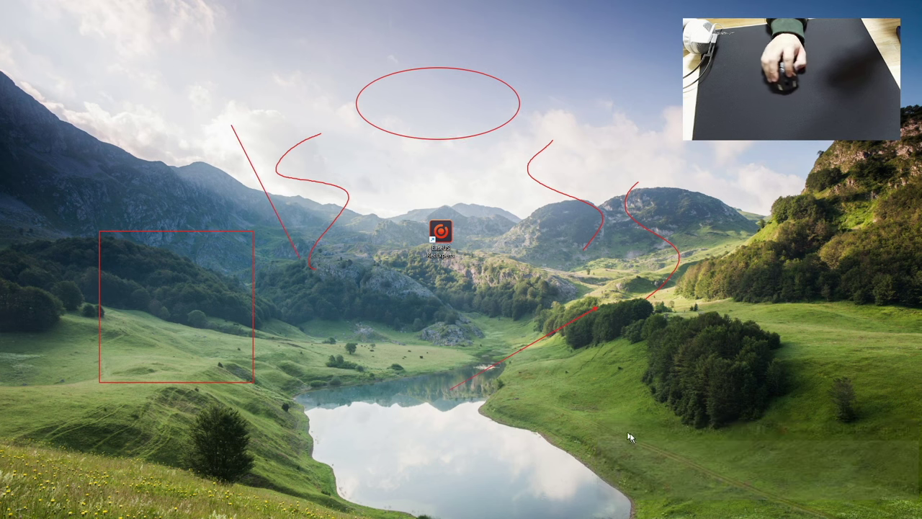
# Add the red text GAMEGEEK above the lake and handwrite はい in the upper-left sky
pyautogui.click(716, 459)
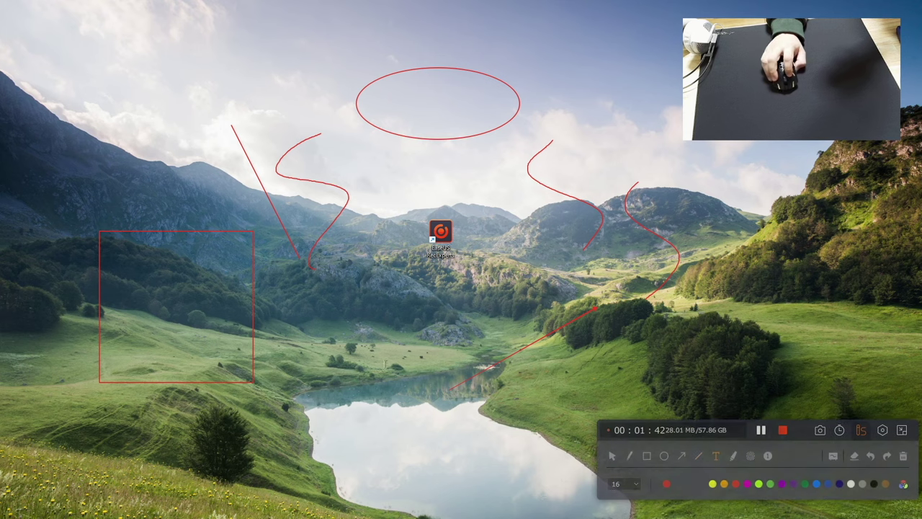
pyautogui.click(333, 335)
pyautogui.write('GAMEUCER')
pyautogui.press('Escape')
pyautogui.moveTo(803, 482)
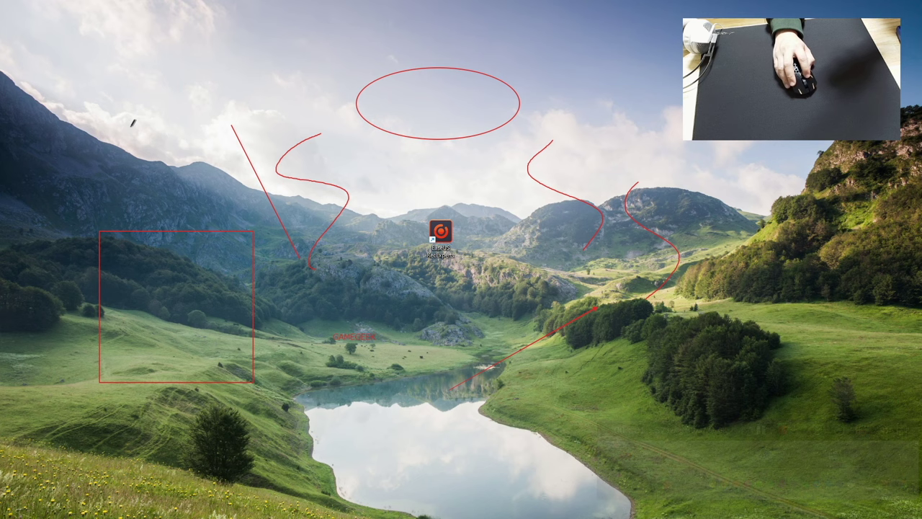
pyautogui.moveTo(170, 67); pyautogui.dragTo(199, 111)
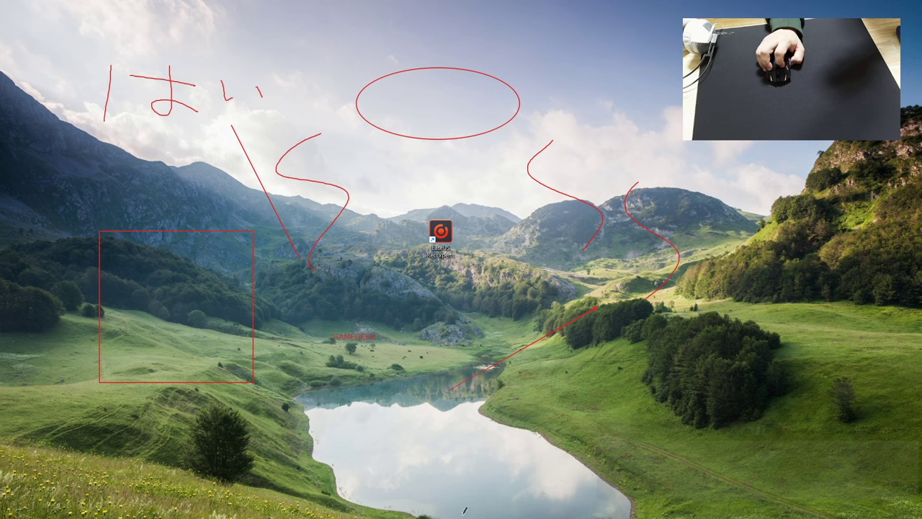
# Stop drawing, bring up the EaseUS RecExperts page in Chrome beneath the annotations, cycle through its tabs and minimise the browser
pyautogui.moveTo(611, 492)
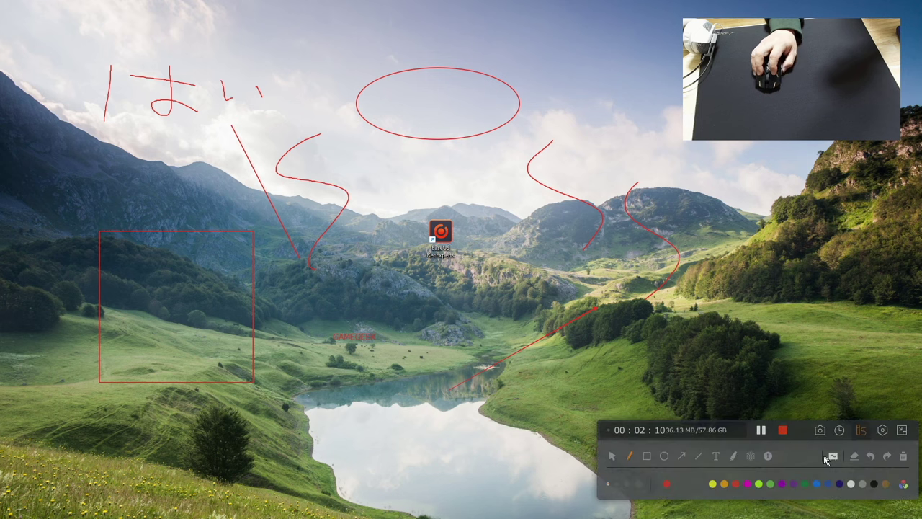
pyautogui.click(613, 457)
pyautogui.moveTo(536, 507)
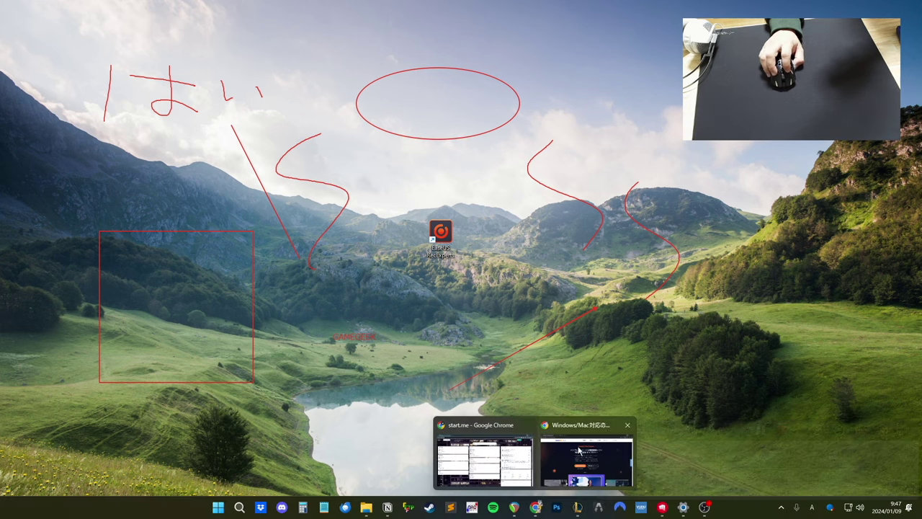
pyautogui.click(578, 452)
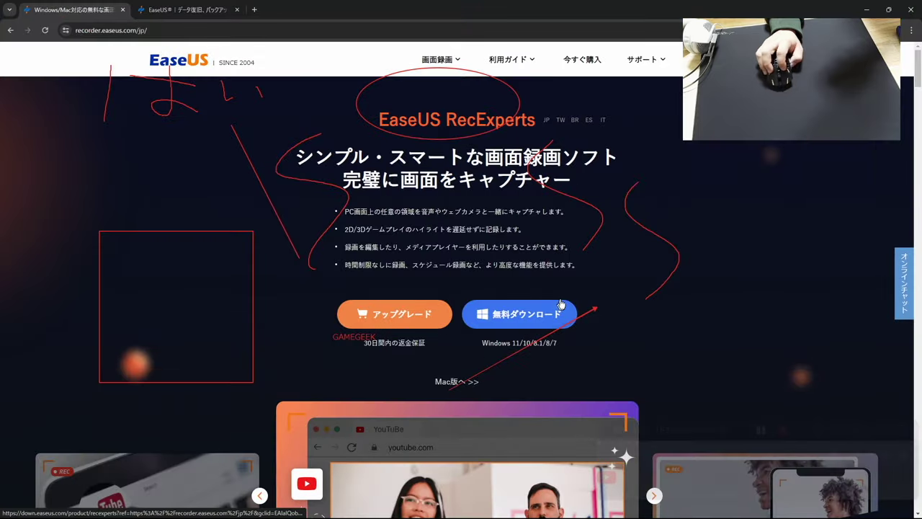
pyautogui.hotkey('ctrl', 'Tab')
pyautogui.hotkey('ctrl', 'Tab')
pyautogui.hotkey('ctrl', 'Tab')
pyautogui.hotkey('ctrl', 'Tab')
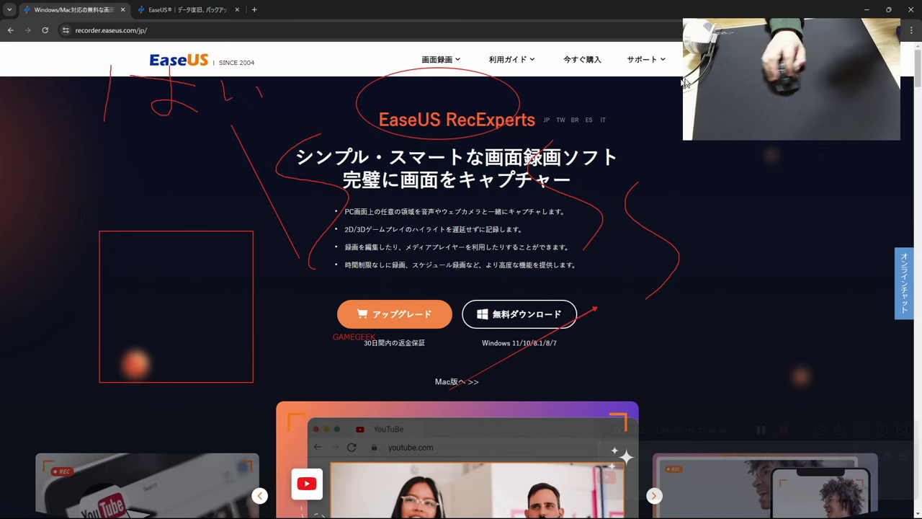
pyautogui.click(867, 10)
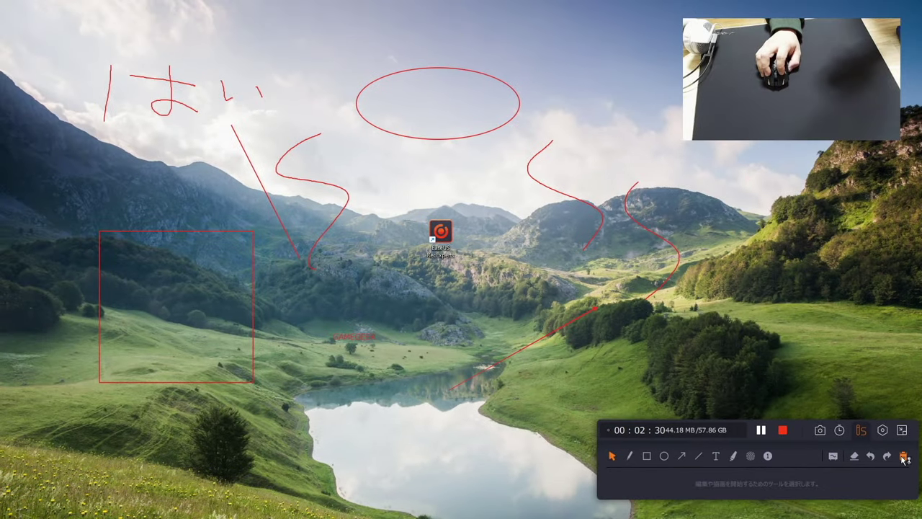
# Clear all annotations from the desktop and draw four red S-shaped curves on the whiteboard
pyautogui.click(887, 408)
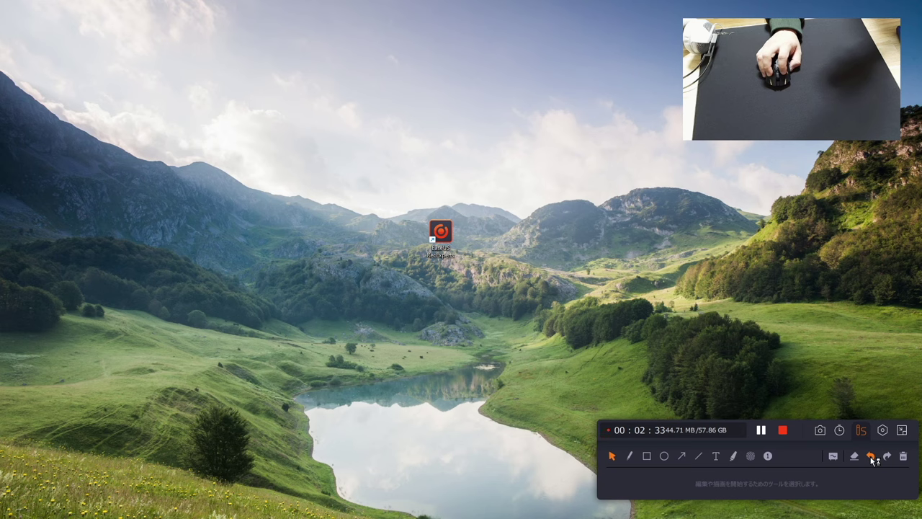
pyautogui.click(834, 456)
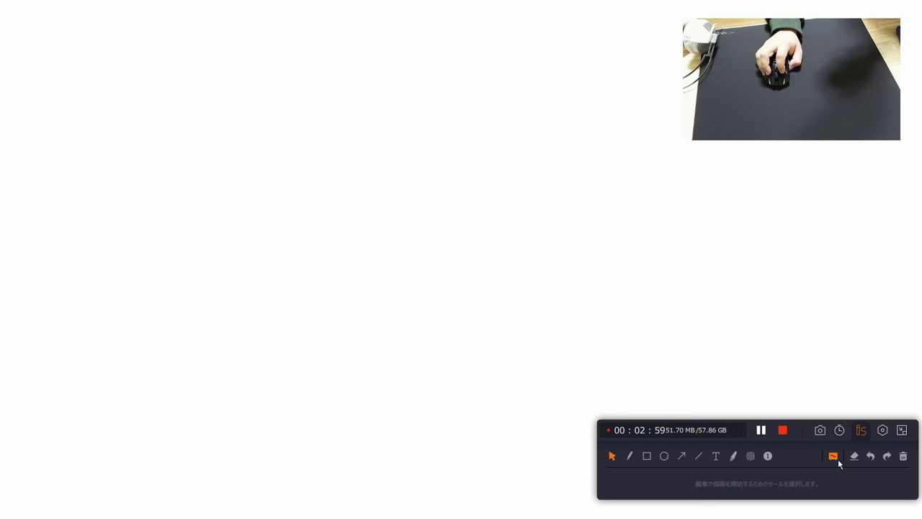
pyautogui.moveTo(525, 164); pyautogui.dragTo(504, 305)
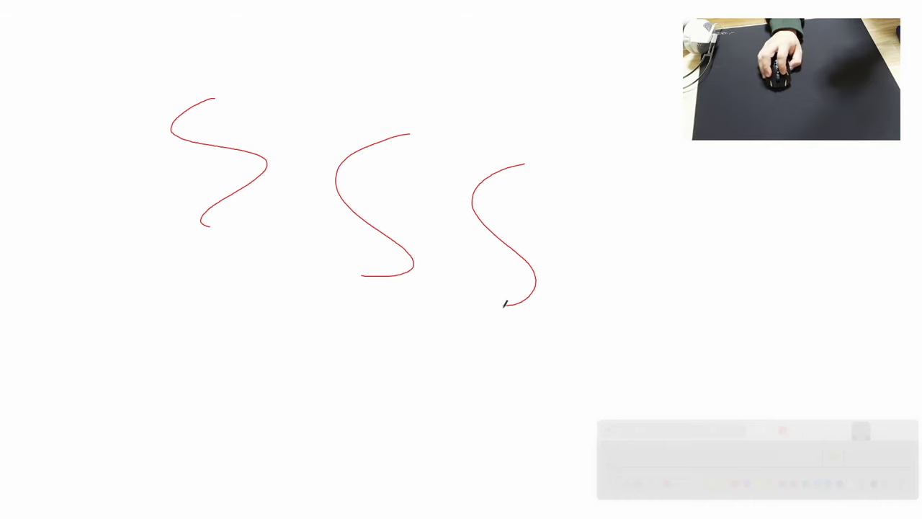
pyautogui.moveTo(614, 182); pyautogui.dragTo(603, 316)
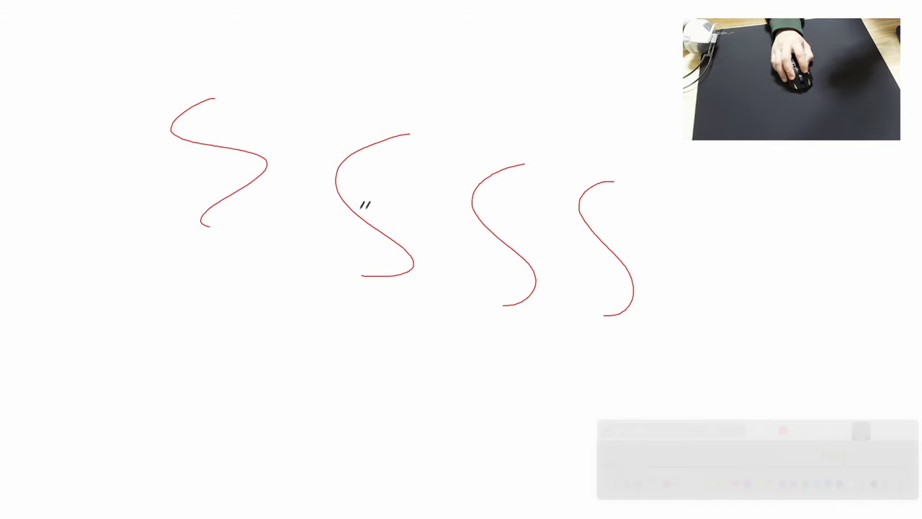
# Turn off the whiteboard, close the annotation tools and stop the recording
pyautogui.click(833, 456)
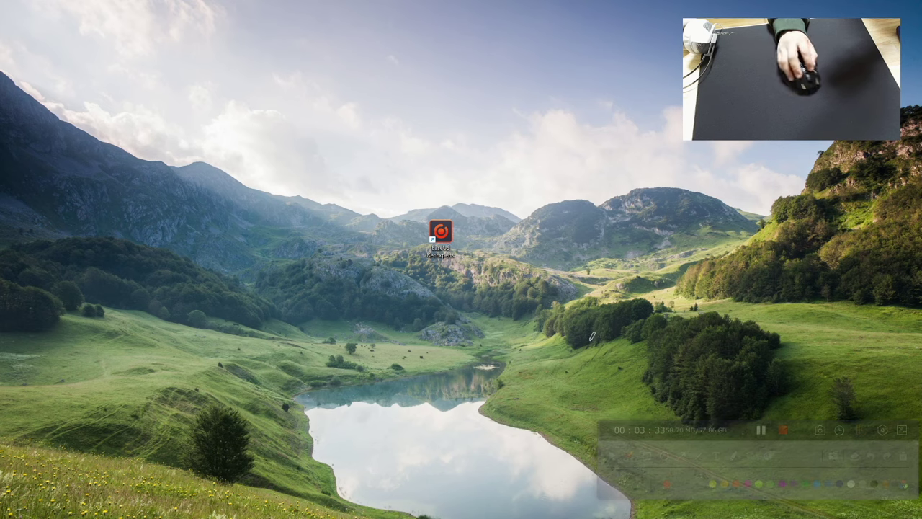
pyautogui.click(859, 431)
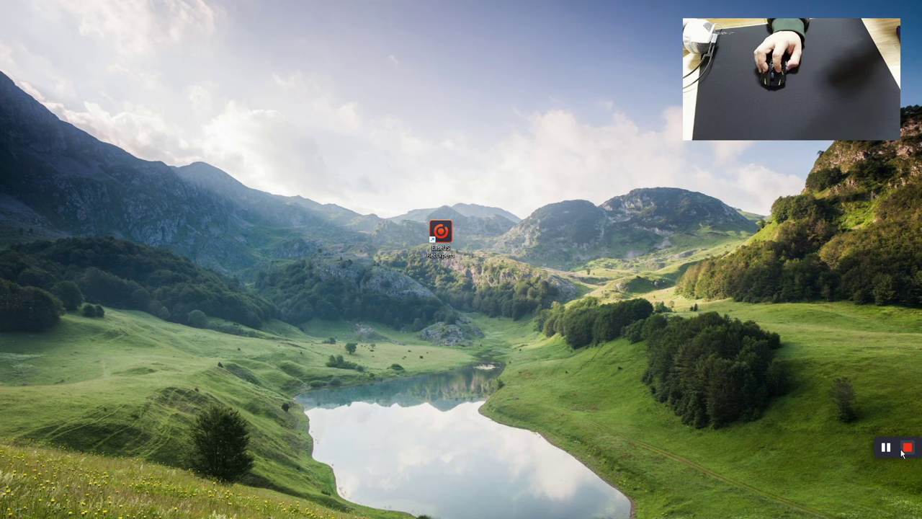
pyautogui.click(905, 449)
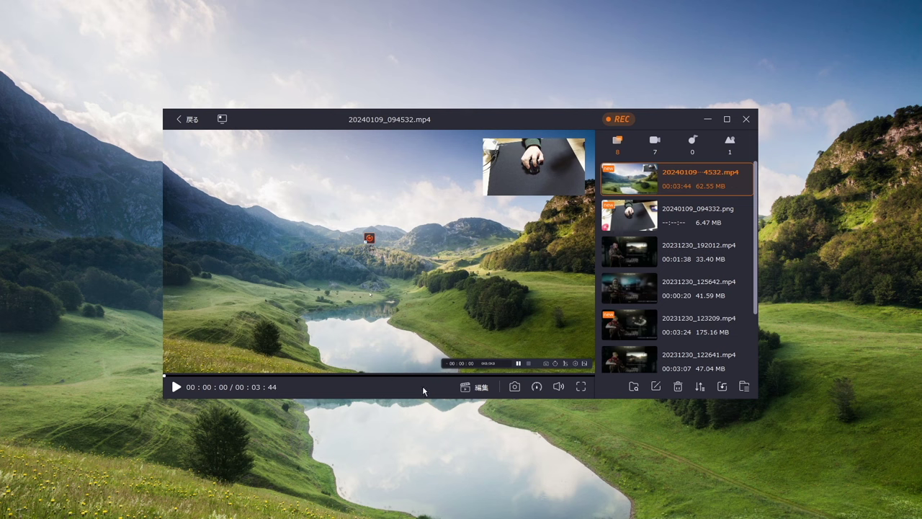
# Preview the new recording, look at its editing option and return to the main recording window
pyautogui.click(176, 387)
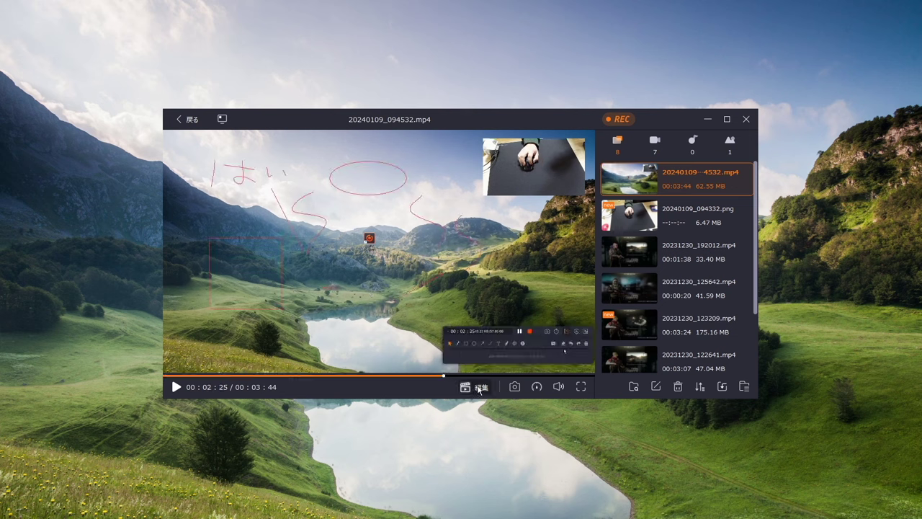
pyautogui.click(479, 389)
pyautogui.click(186, 118)
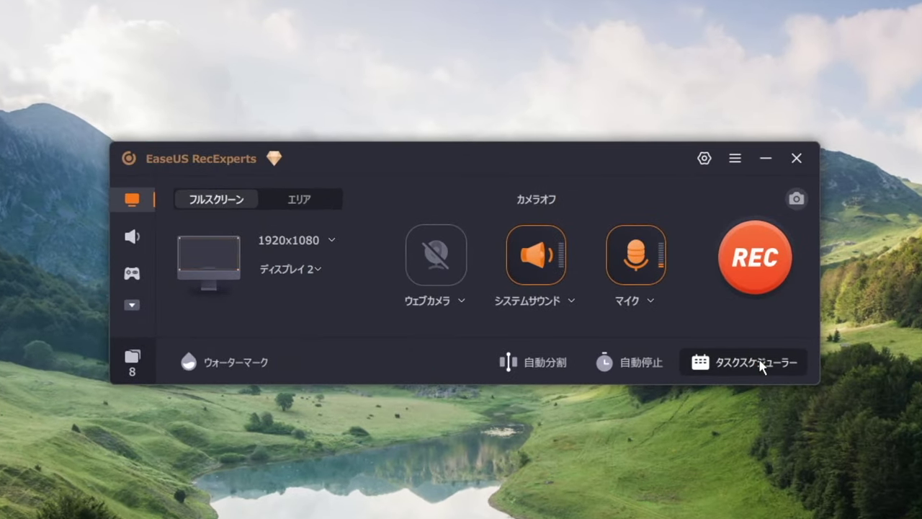
# Add a new recording task in the task scheduler, compare its repeat options and set it to repeat weekly (毎週)
pyautogui.click(762, 366)
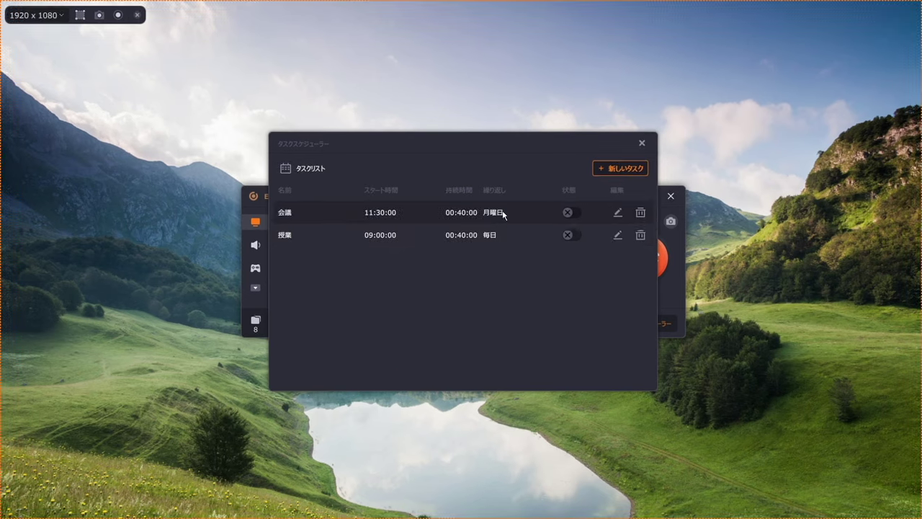
pyautogui.click(624, 168)
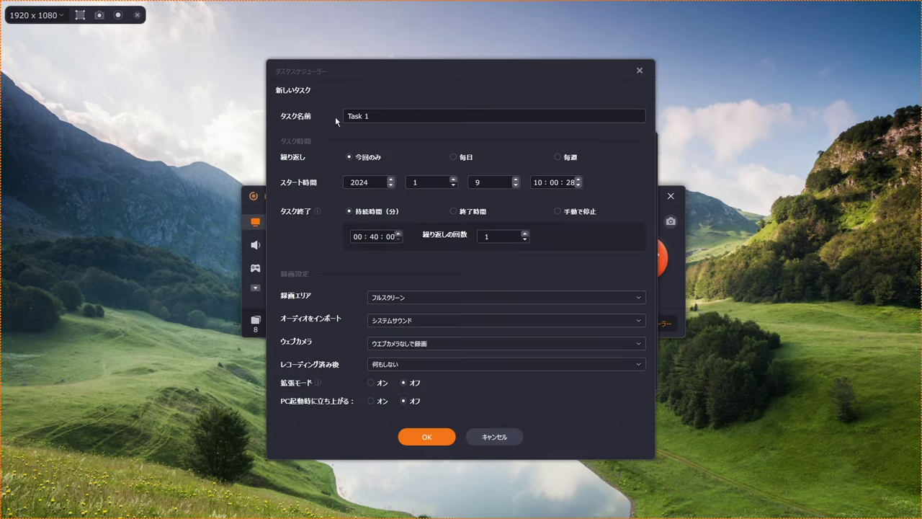
pyautogui.click(385, 115)
pyautogui.click(464, 157)
pyautogui.click(571, 158)
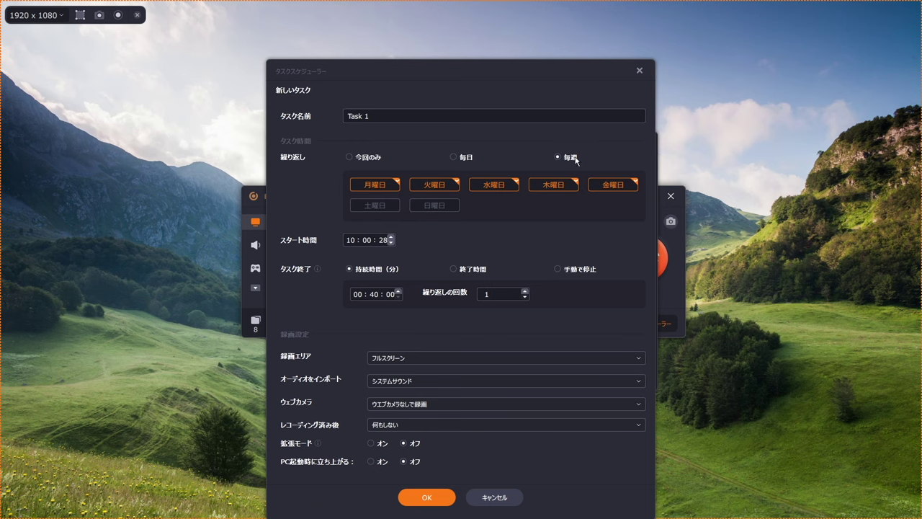
pyautogui.click(349, 156)
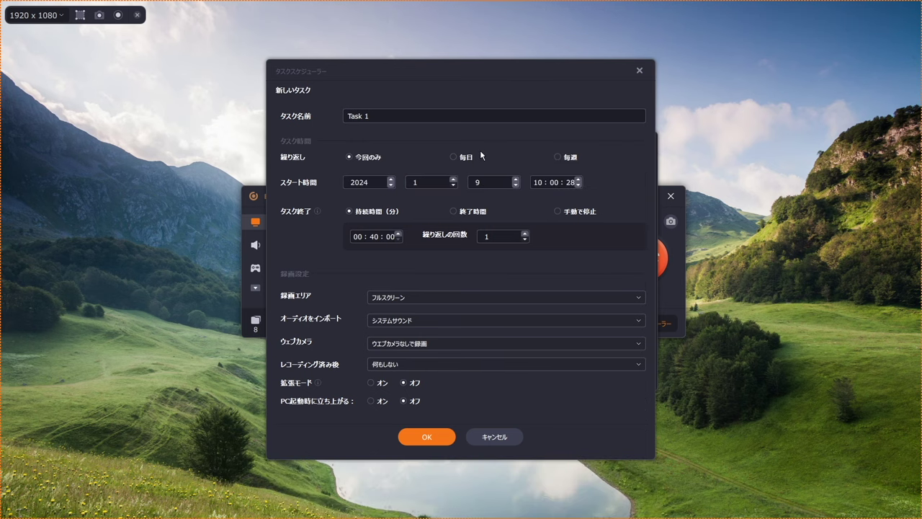
pyautogui.click(569, 157)
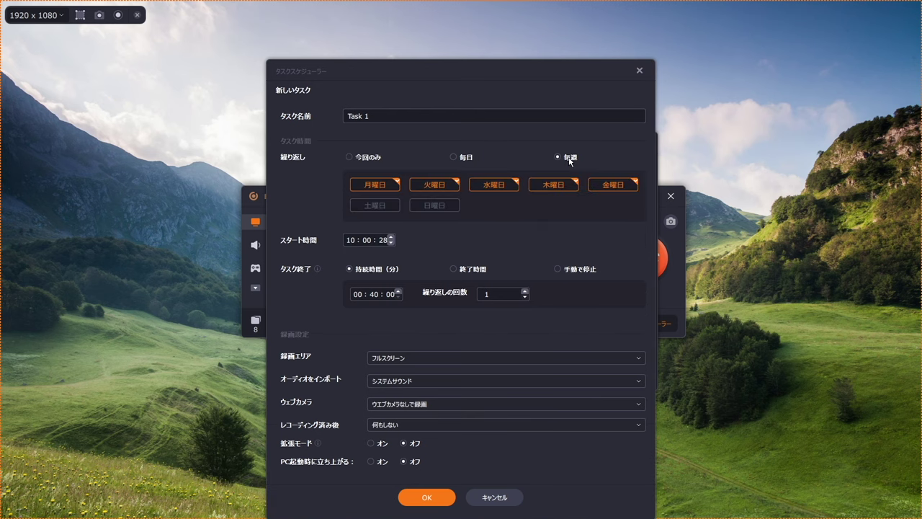
# Compare the ways of ending the scheduled task and set it to stop at an end time (終了時間)
pyautogui.click(572, 269)
pyautogui.click(373, 269)
pyautogui.click(565, 271)
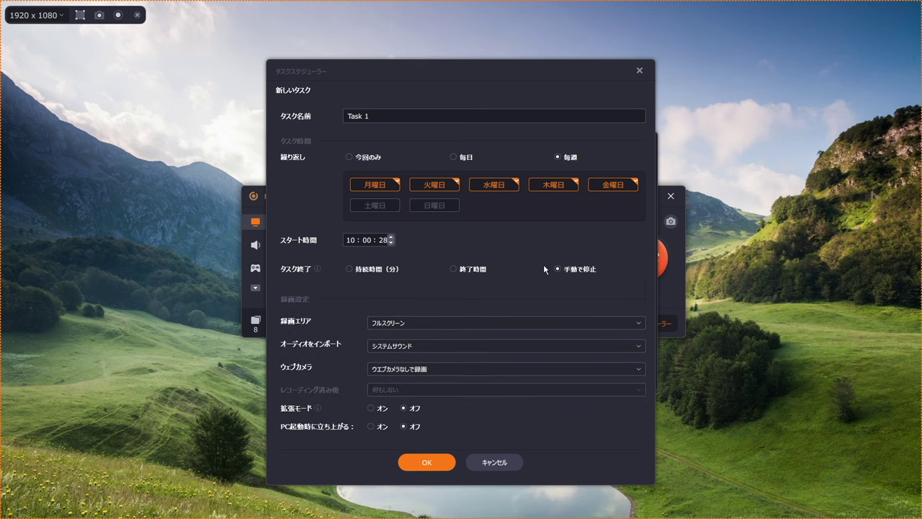
pyautogui.click(454, 269)
# Review the task's recording area, audio and webcam choices, keep full screen, system sound and no webcam, and save the task
pyautogui.click(428, 358)
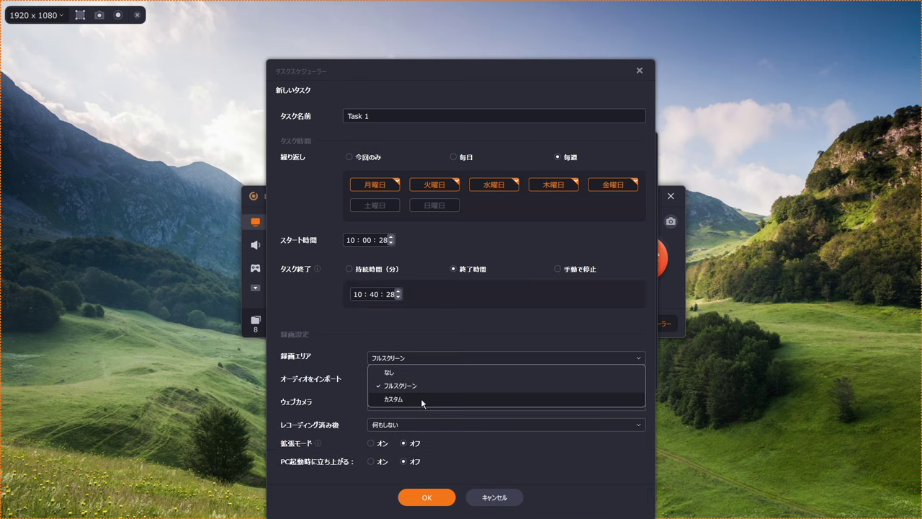
pyautogui.click(463, 335)
pyautogui.click(460, 383)
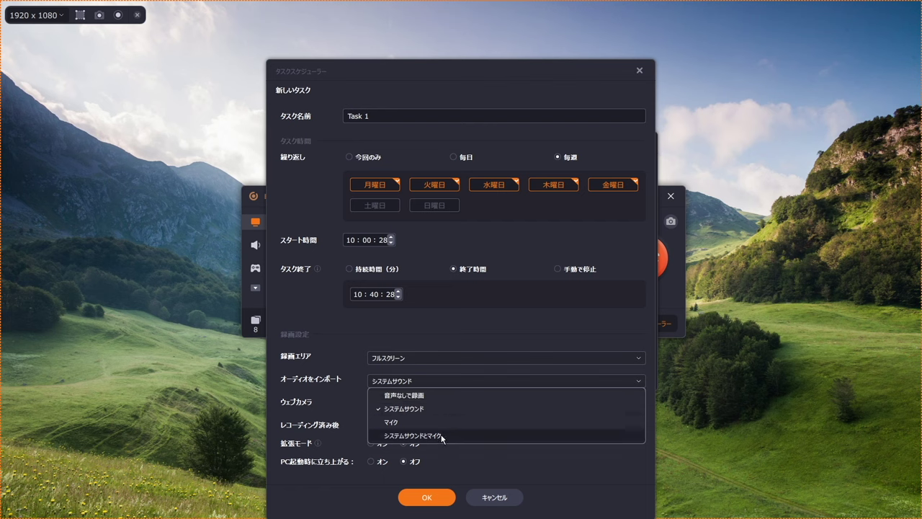
pyautogui.click(425, 408)
pyautogui.click(426, 409)
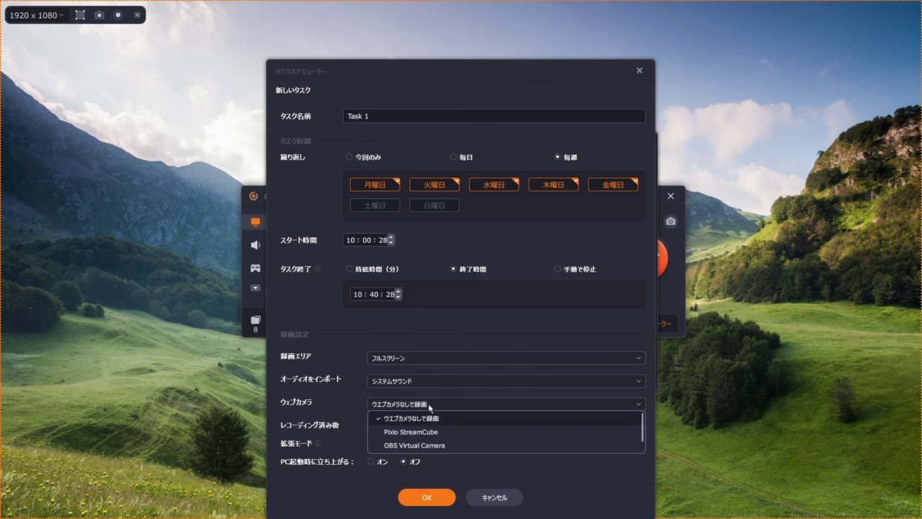
pyautogui.click(358, 408)
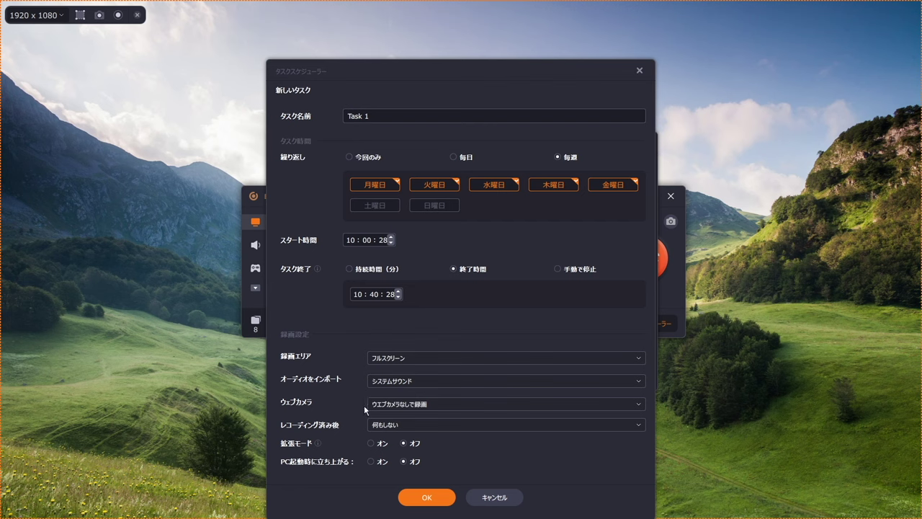
pyautogui.click(430, 499)
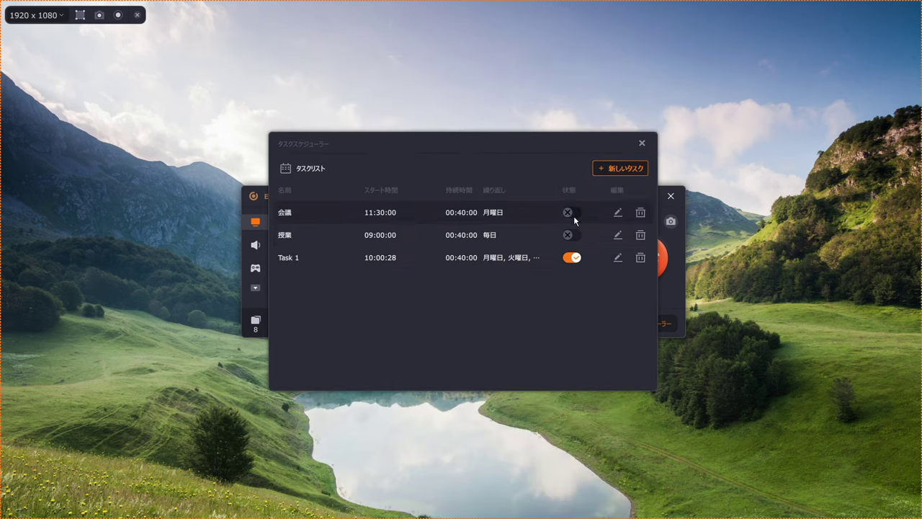
# Disable Task 1, try switching the 授業 task on and off, and enable the 会議 task
pyautogui.click(573, 258)
pyautogui.click(573, 236)
pyautogui.click(572, 236)
pyautogui.click(573, 212)
pyautogui.click(573, 235)
pyautogui.click(573, 235)
pyautogui.click(575, 213)
pyautogui.click(574, 213)
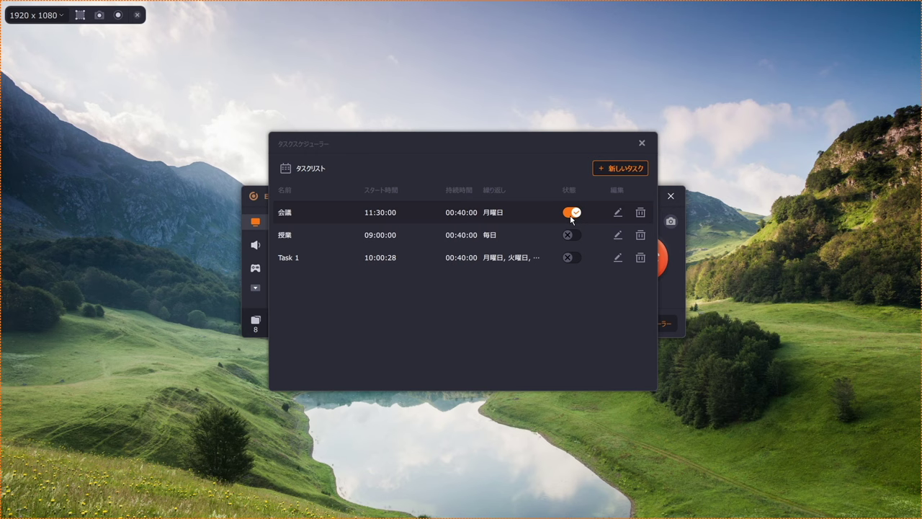